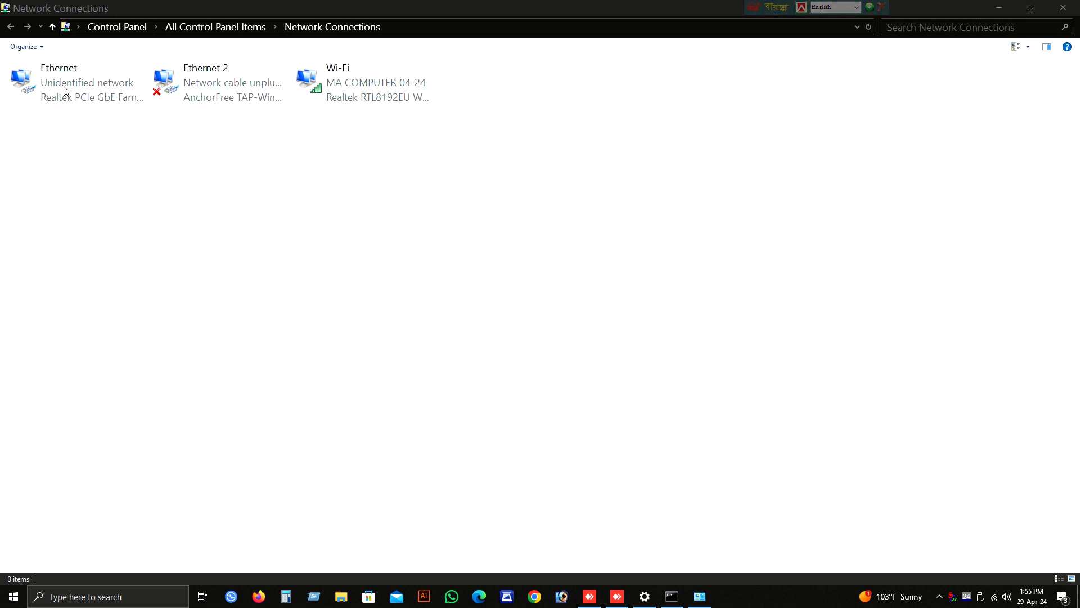
Step: Open the Ethernet adapter's TCP/IPv4 properties and switch its DNS setting to obtain the server address automatically
{"action": "double_click", "coordinate": [65, 90]}
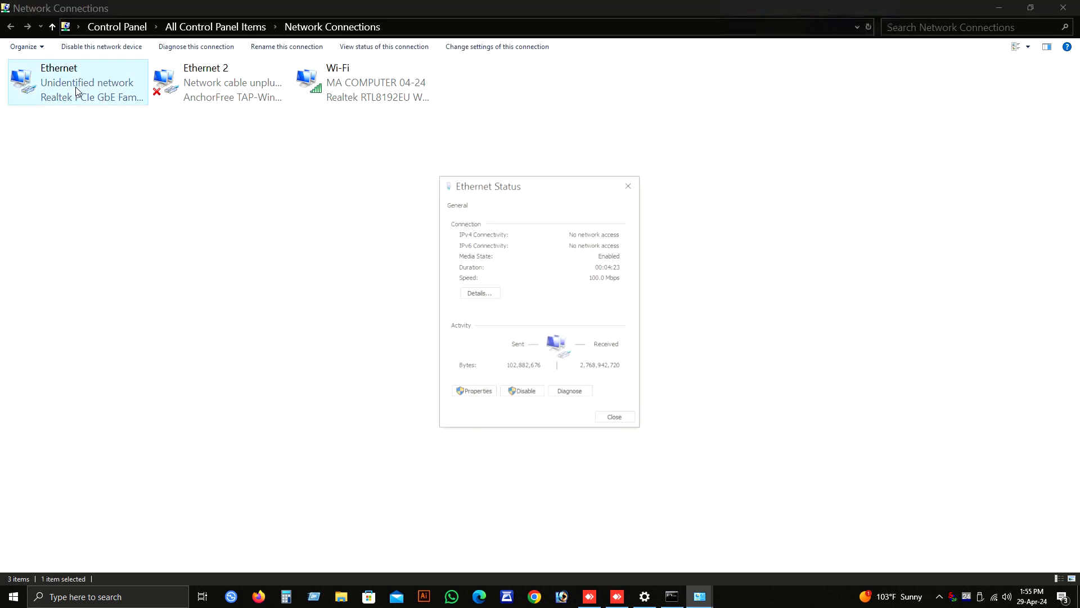
{"action": "left_click", "coordinate": [482, 396]}
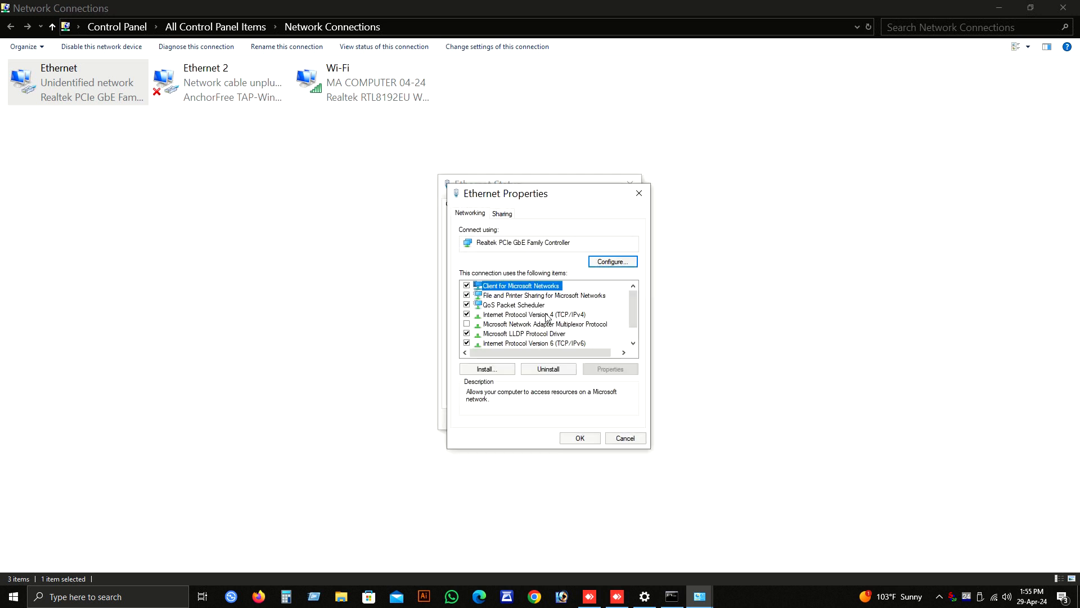
{"action": "left_click", "coordinate": [547, 315]}
{"action": "double_click", "coordinate": [552, 318]}
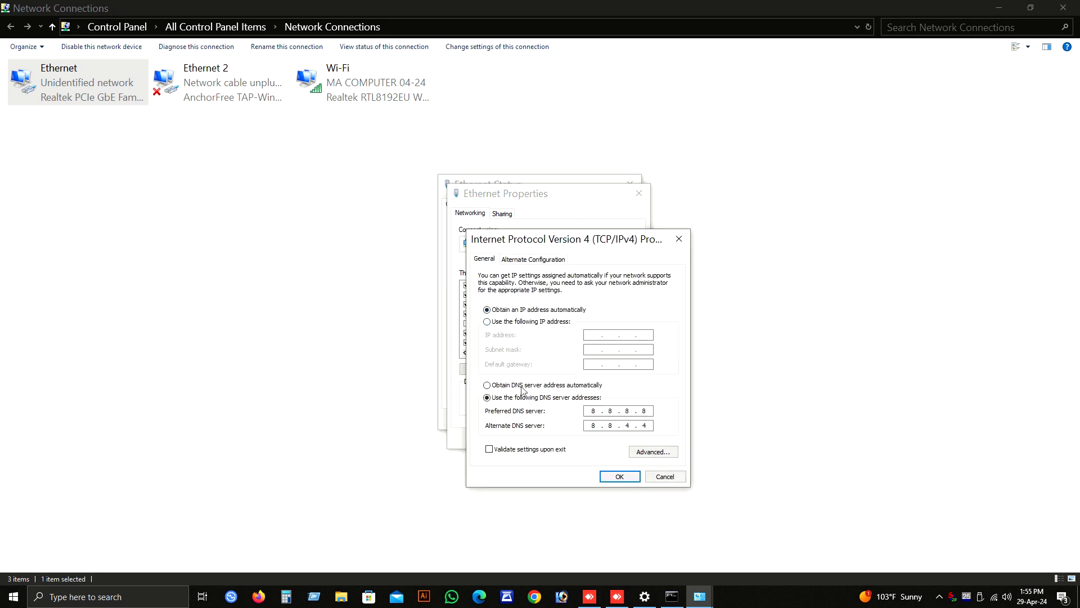
{"action": "left_click", "coordinate": [491, 385]}
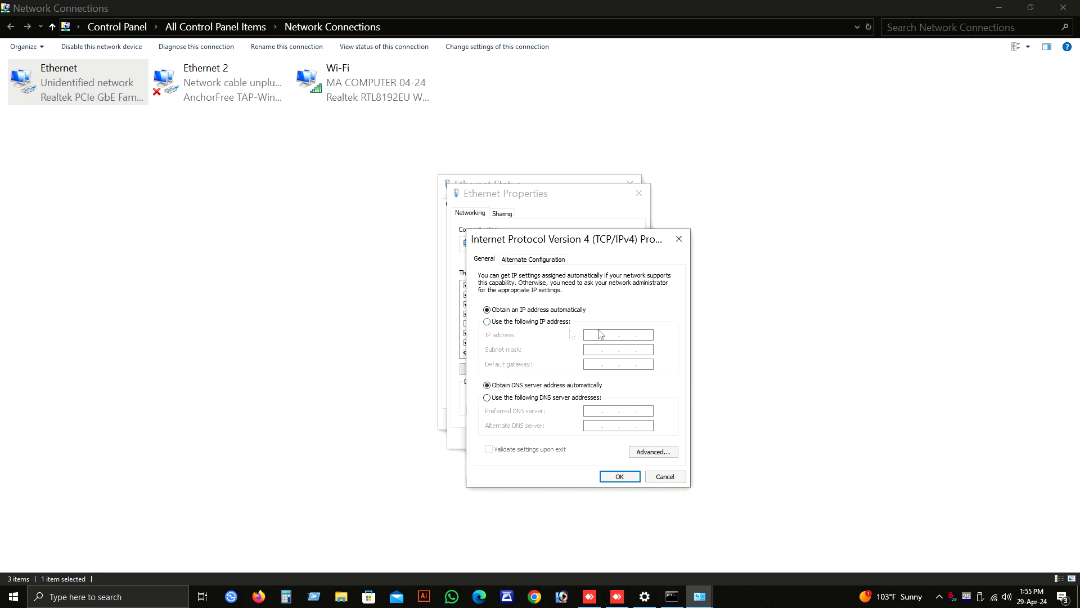
Step: Assign the Ethernet adapter the static IP address 192.168.100.110 with subnet mask 255.255.255.0 and apply the settings
{"action": "left_click", "coordinate": [534, 321]}
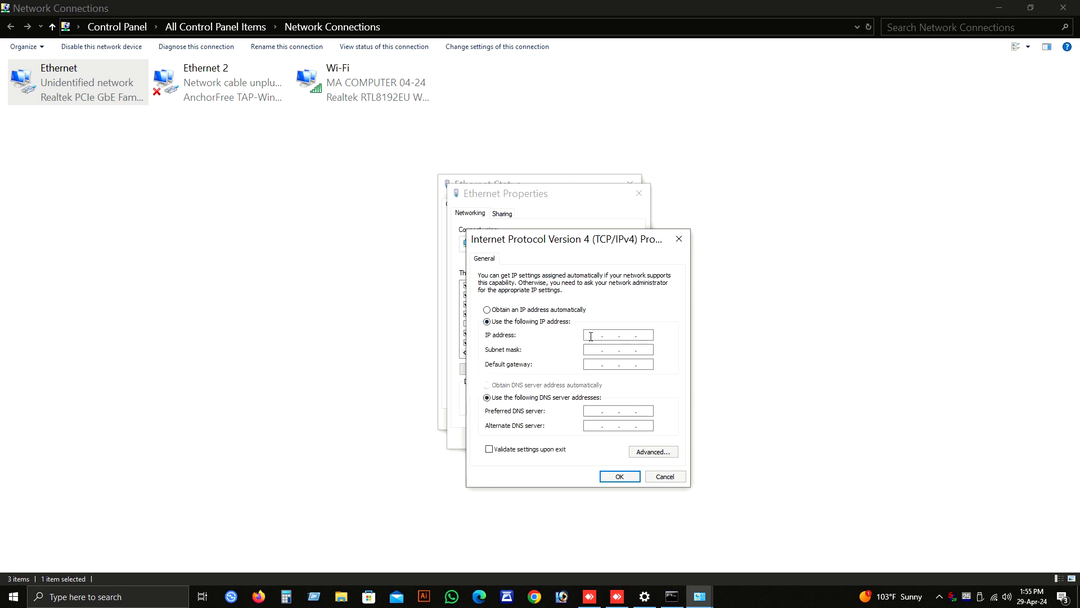
{"action": "left_click", "coordinate": [590, 335]}
{"action": "type", "text": "192 . 168 . 100 . 110"}
{"action": "left_click", "coordinate": [629, 350]}
{"action": "left_click", "coordinate": [620, 476]}
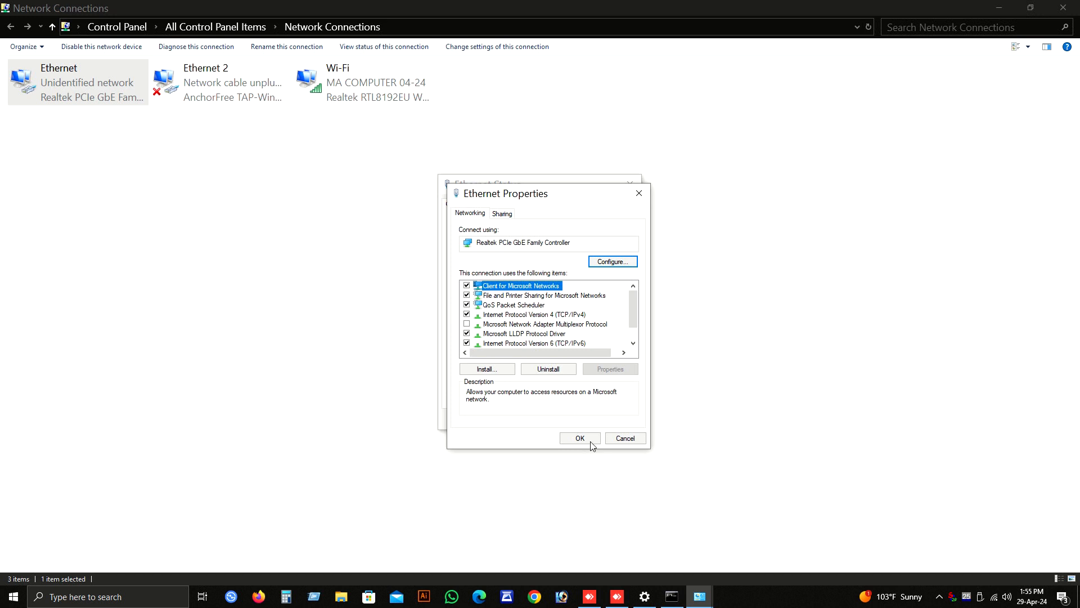
{"action": "left_click", "coordinate": [588, 441]}
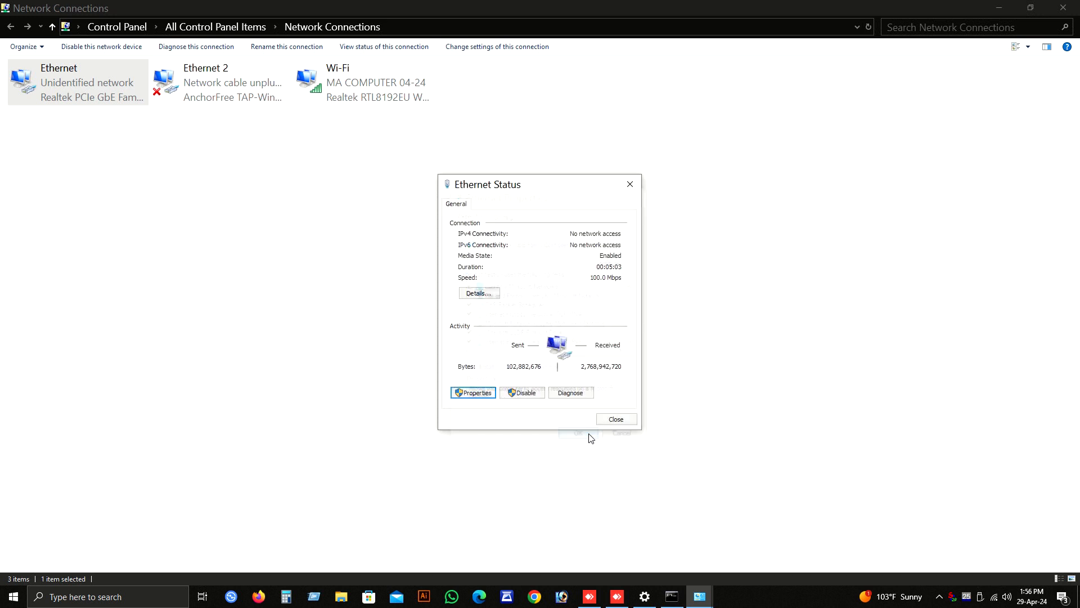
Step: Check the Ethernet connection's details and the running ping to 192.168.100.100 in the command prompt
{"action": "left_click", "coordinate": [487, 297]}
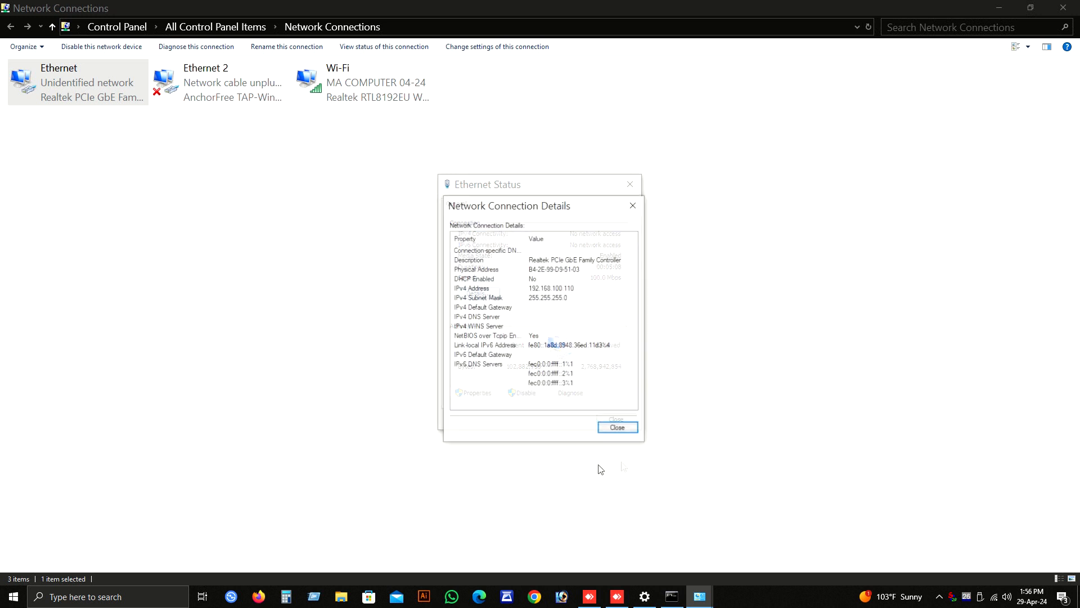
{"action": "left_click", "coordinate": [351, 186]}
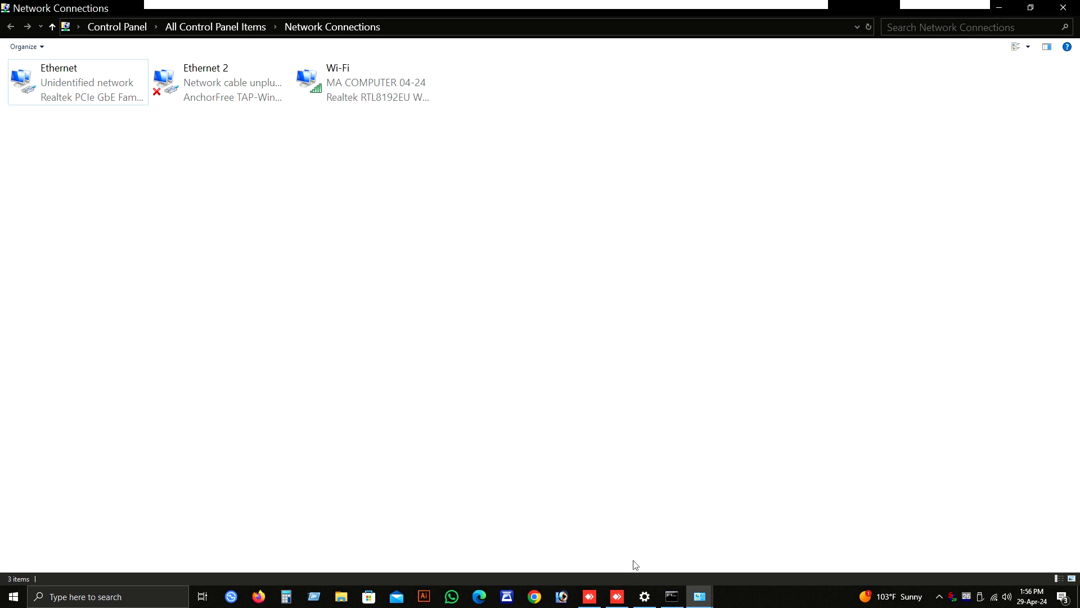
{"action": "left_click", "coordinate": [673, 598]}
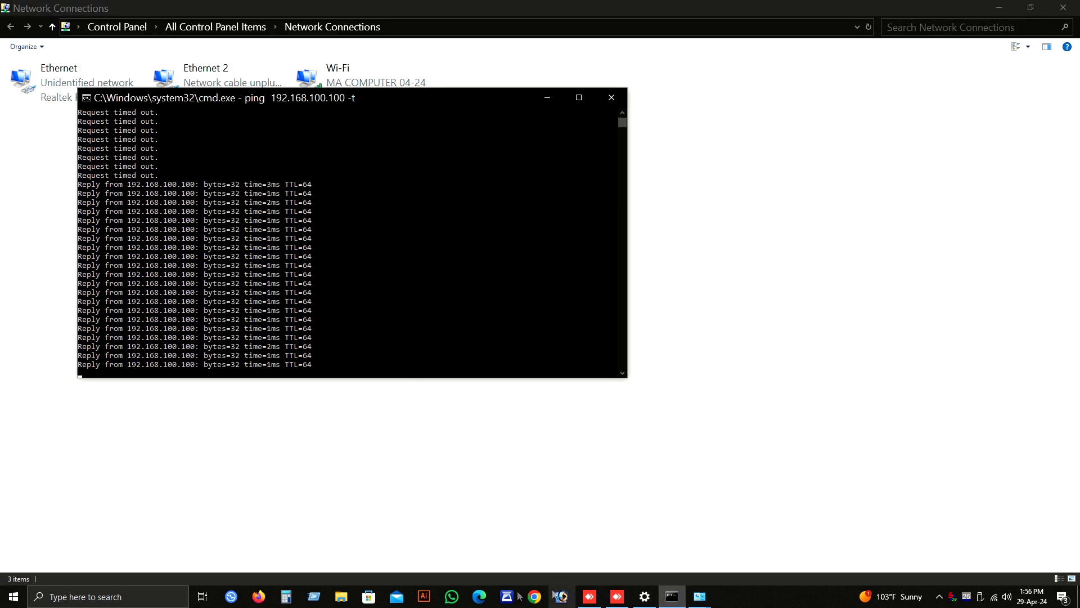
Step: Switch to Firefox and log in to the OLT at 192.168.100.100 with the username, password and verification code, without saving the login
{"action": "left_click", "coordinate": [260, 598]}
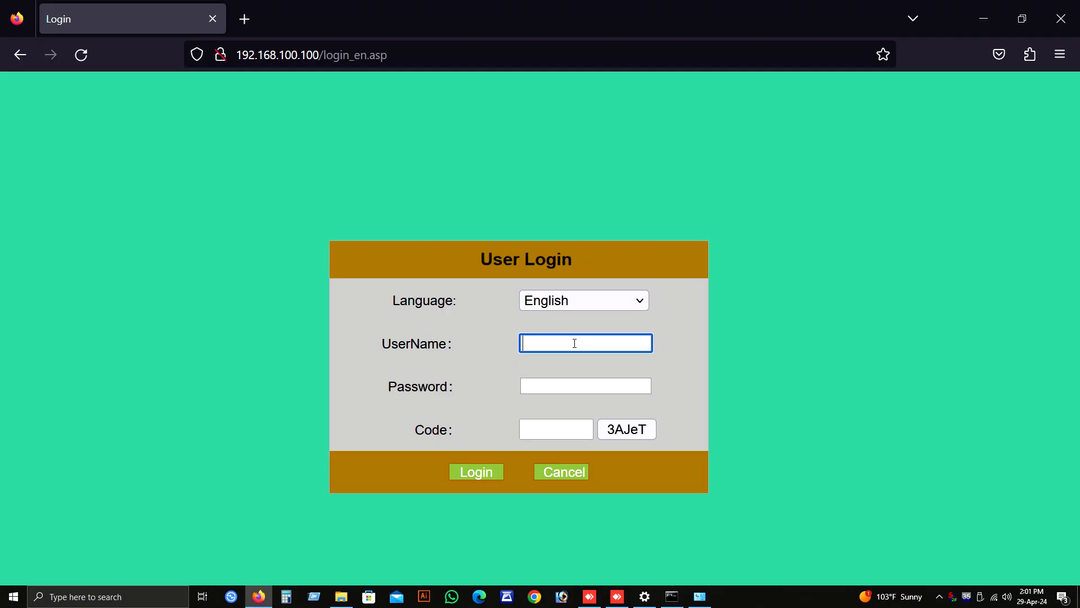
{"action": "type", "text": "admin"}
{"action": "key", "text": "Tab"}
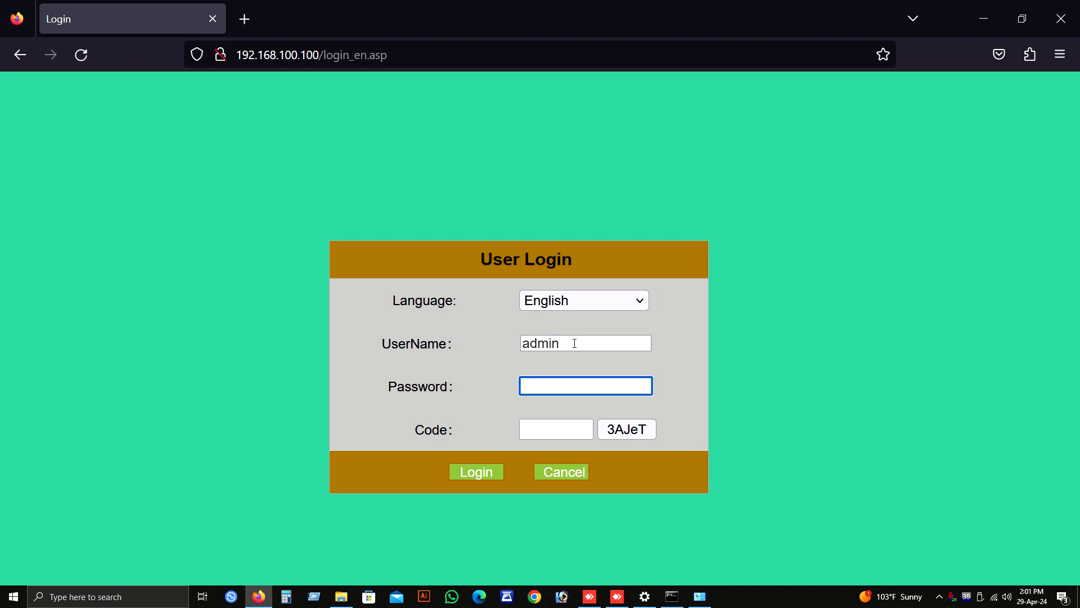
{"action": "type", "text": "admin"}
{"action": "key", "text": "Tab"}
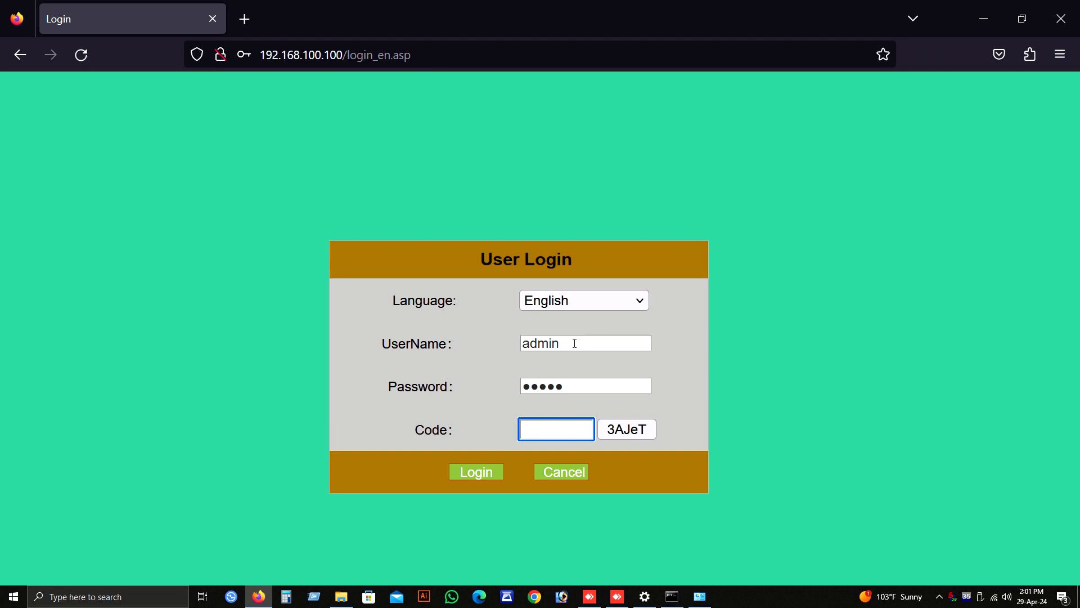
{"action": "type", "text": "3AJeT"}
{"action": "left_click", "coordinate": [477, 473]}
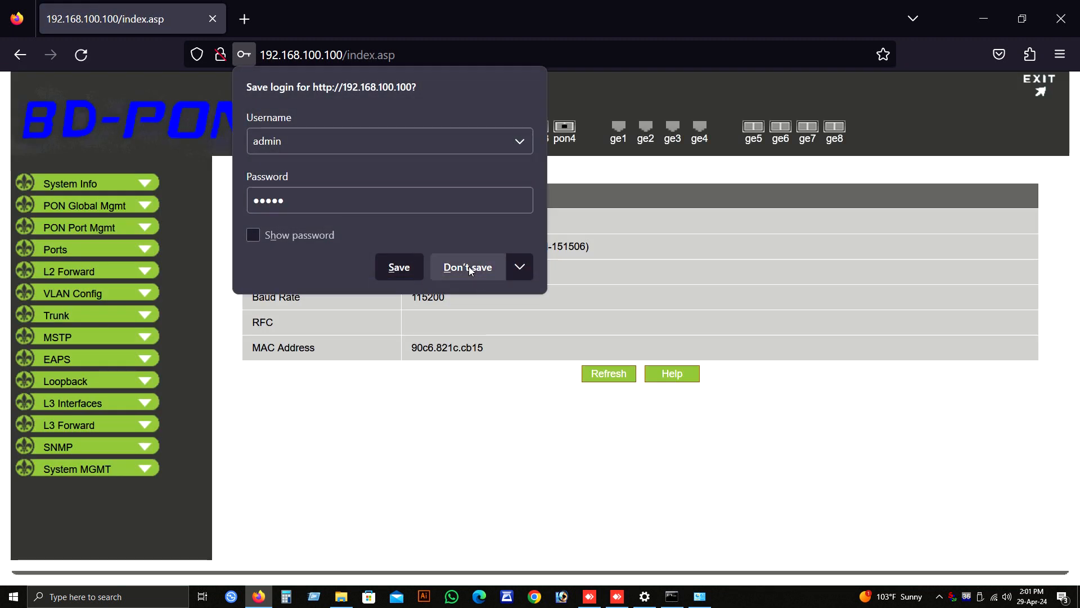
{"action": "left_click", "coordinate": [469, 268]}
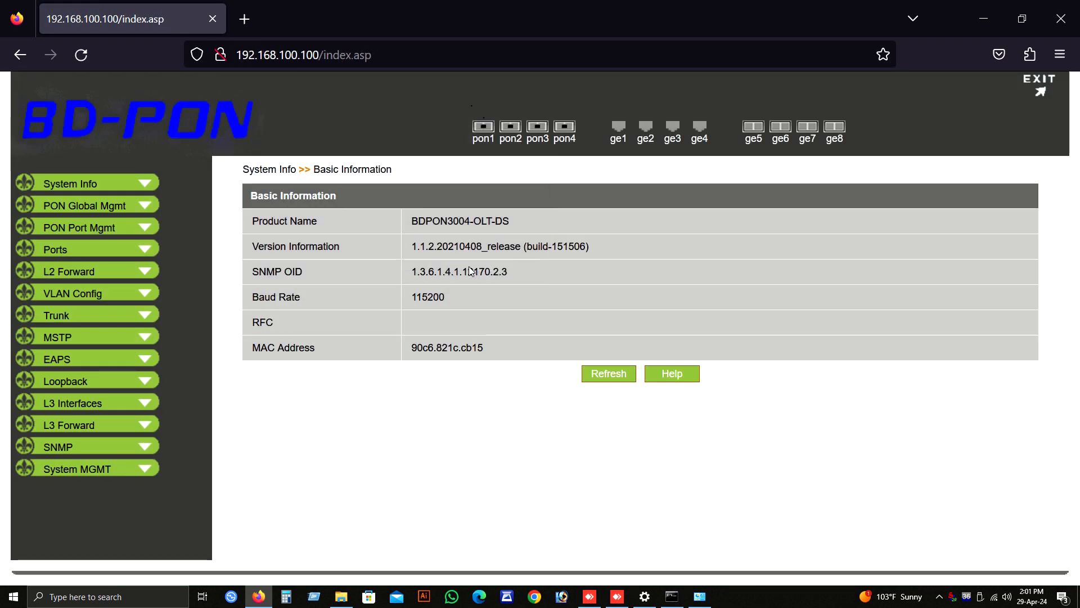
Step: Add an active VLAN with ID 3101 and the name UPLINK in the 802.1Q VLAN configuration
{"action": "left_click", "coordinate": [72, 293]}
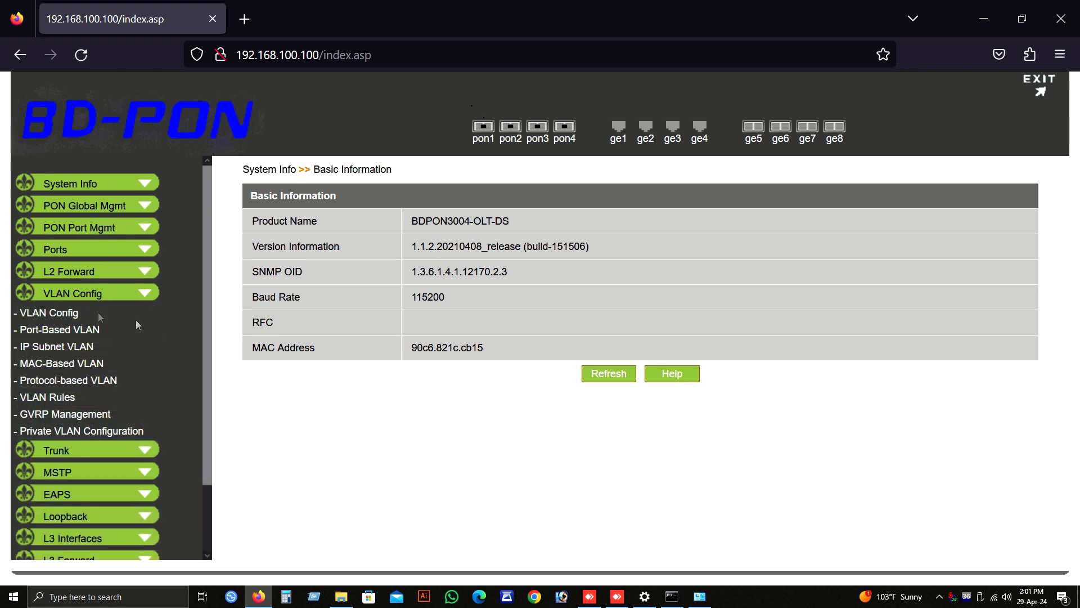
{"action": "left_click", "coordinate": [146, 293]}
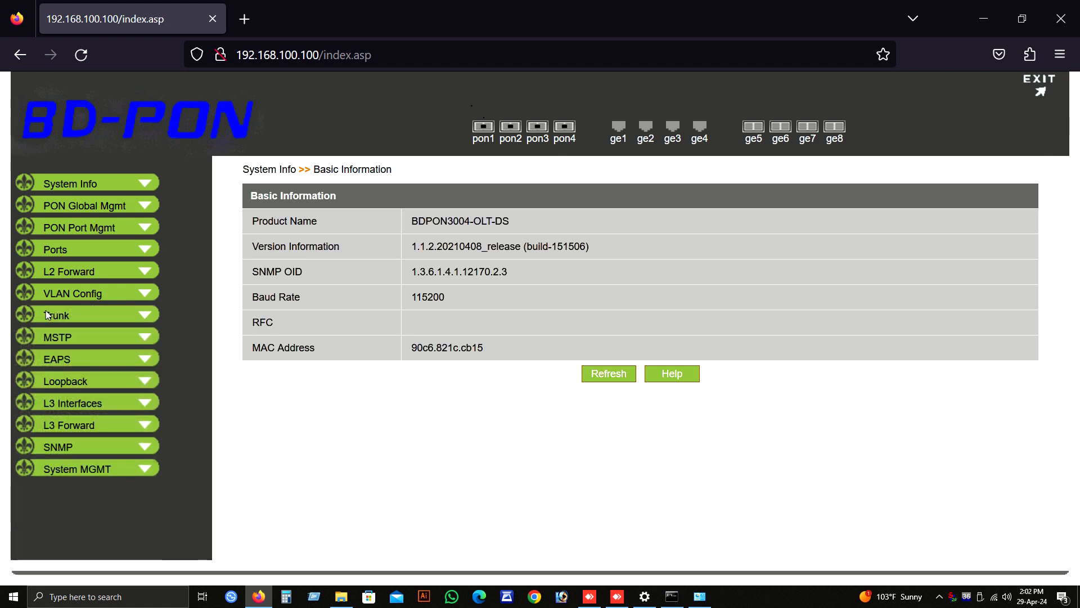
{"action": "left_click", "coordinate": [42, 310]}
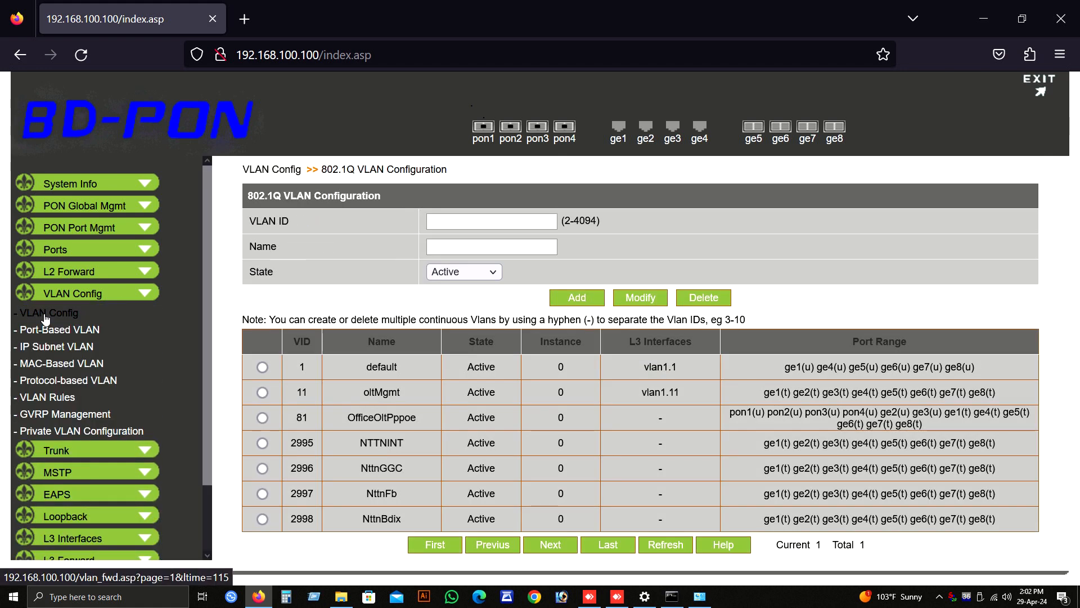
{"action": "left_click", "coordinate": [460, 222]}
{"action": "type", "text": "3101"}
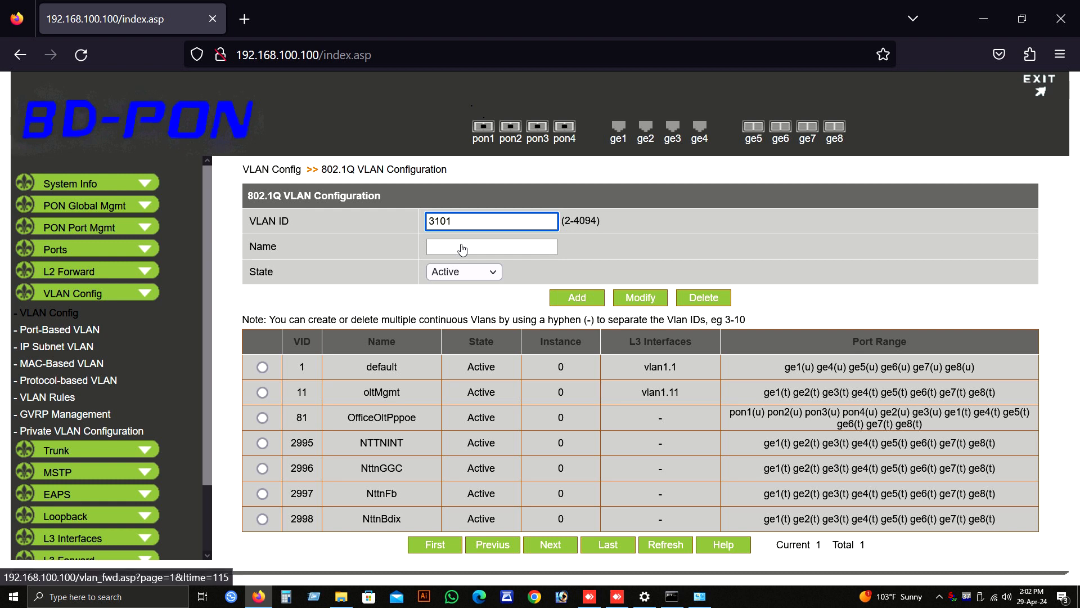
{"action": "type", "text": "UPLINK"}
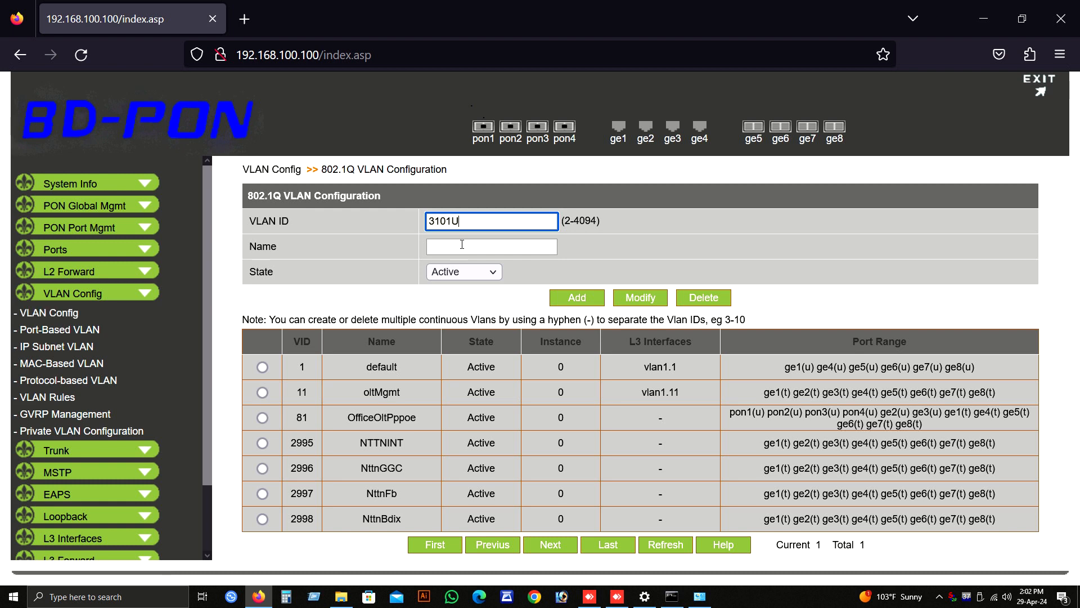
{"action": "key", "text": "BackSpace"}
{"action": "key", "text": "BackSpace"}
{"action": "key", "text": "BackSpace"}
{"action": "key", "text": "BackSpace"}
{"action": "key", "text": "BackSpace"}
{"action": "key", "text": "BackSpace"}
{"action": "left_click", "coordinate": [463, 246]}
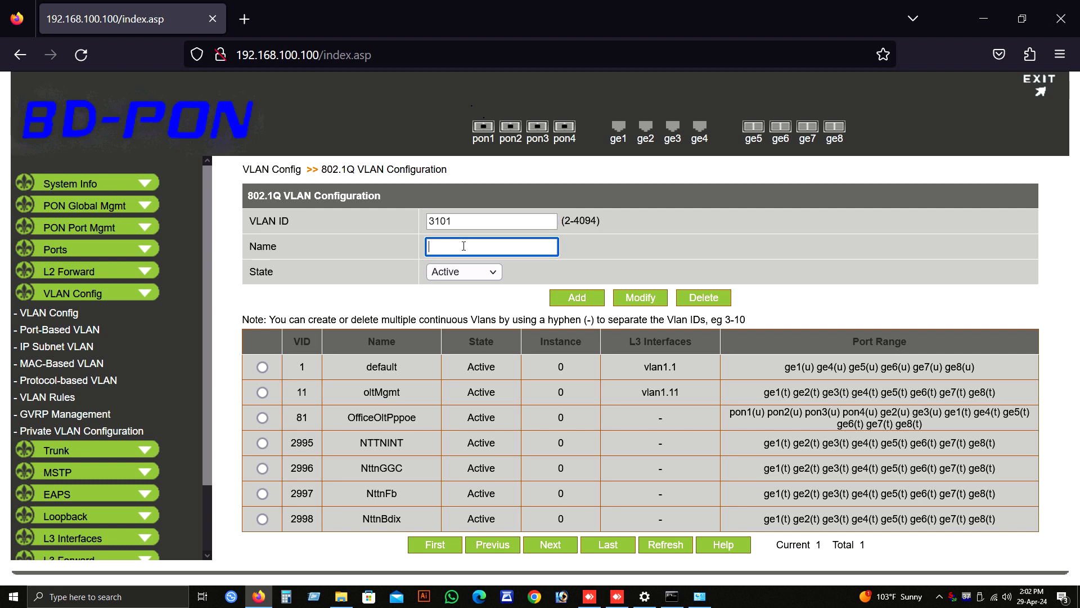
{"action": "type", "text": "UPLINK"}
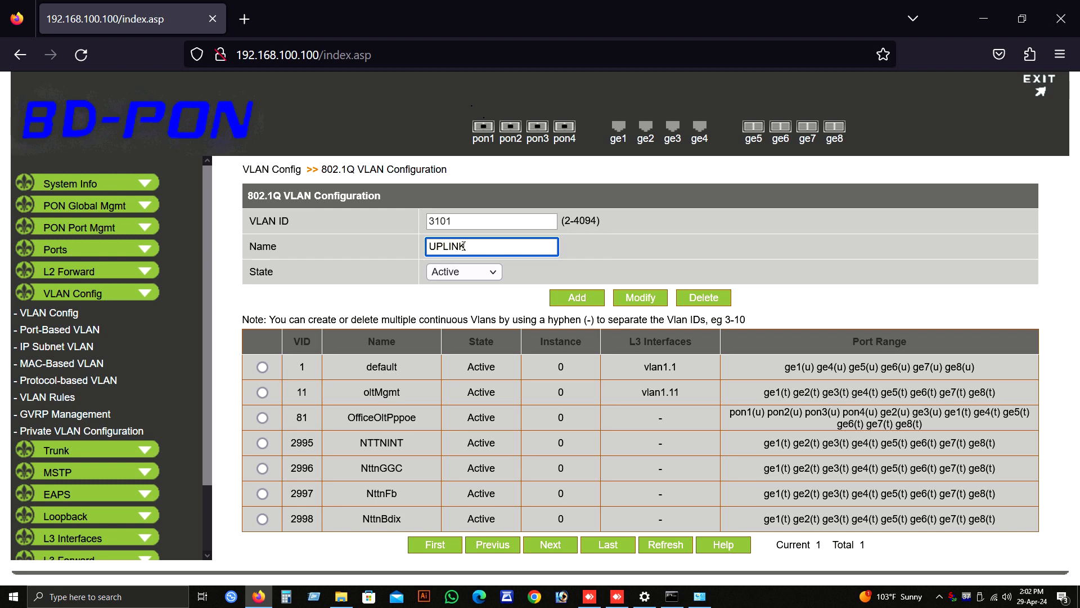
{"action": "left_click", "coordinate": [574, 300]}
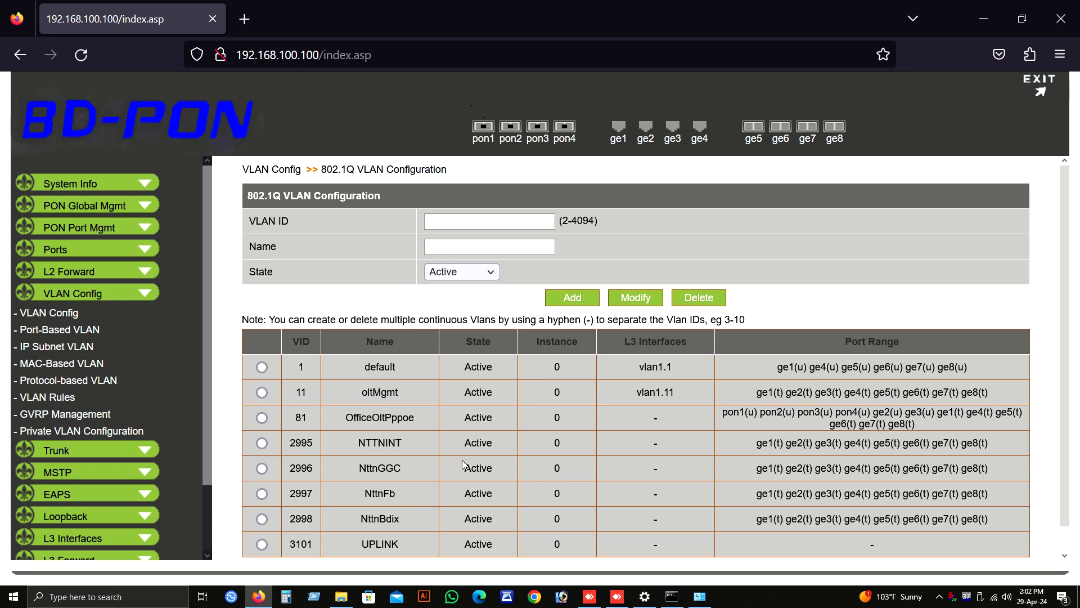
{"action": "scroll", "coordinate": [608, 541], "scroll_direction": "down", "scroll_amount": 2}
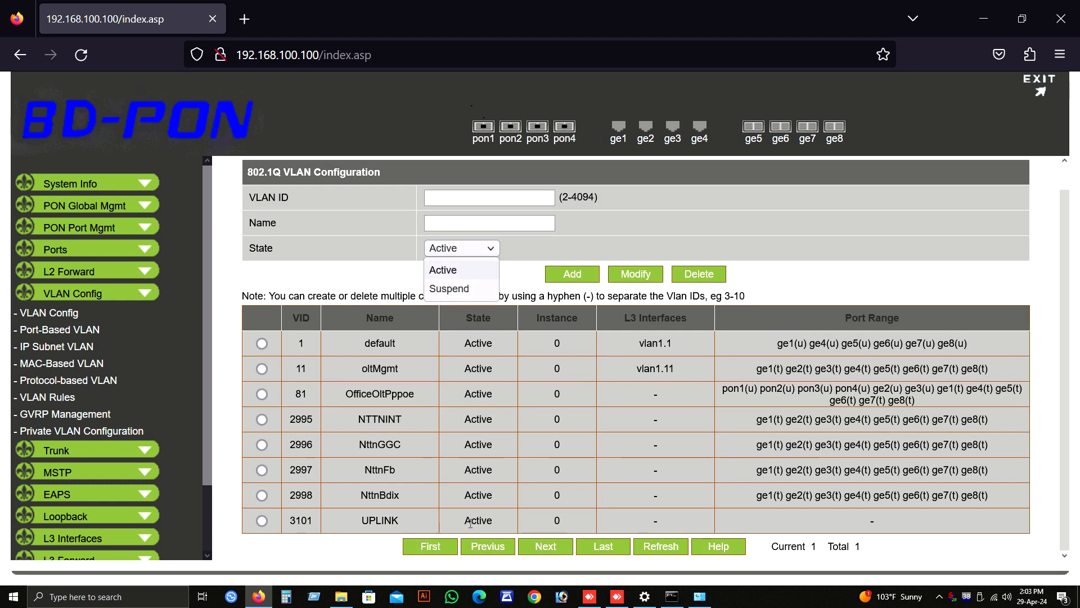
{"action": "left_click", "coordinate": [813, 276]}
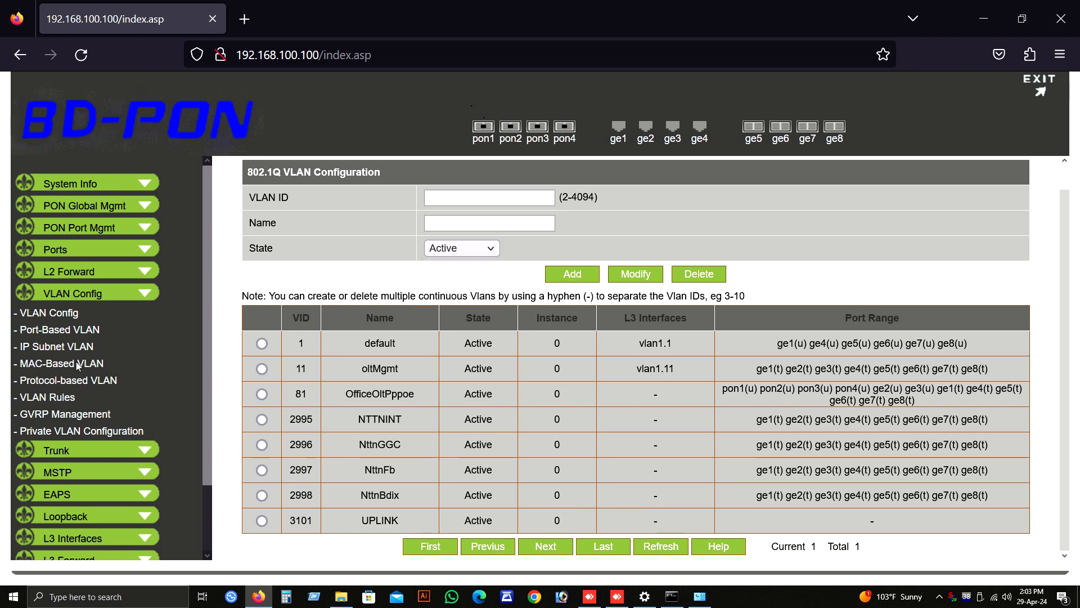
Step: Change the link type of port ge1 to Access in the port-based VLAN configuration and apply the modification
{"action": "left_click", "coordinate": [59, 334]}
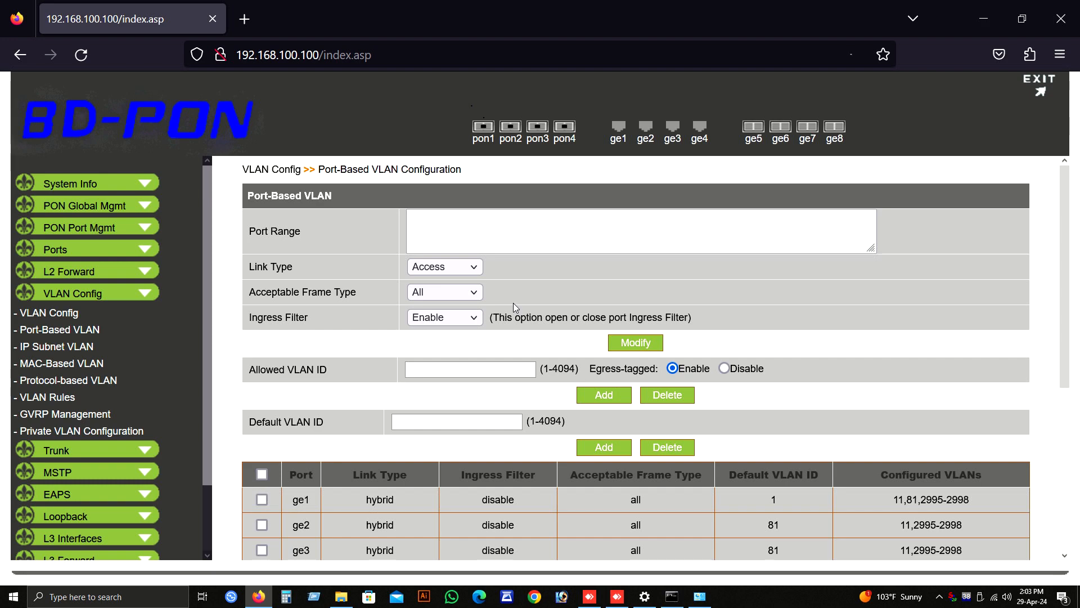
{"action": "key", "text": "ctrl+minus"}
{"action": "scroll", "coordinate": [408, 309], "scroll_direction": "down", "scroll_amount": 5}
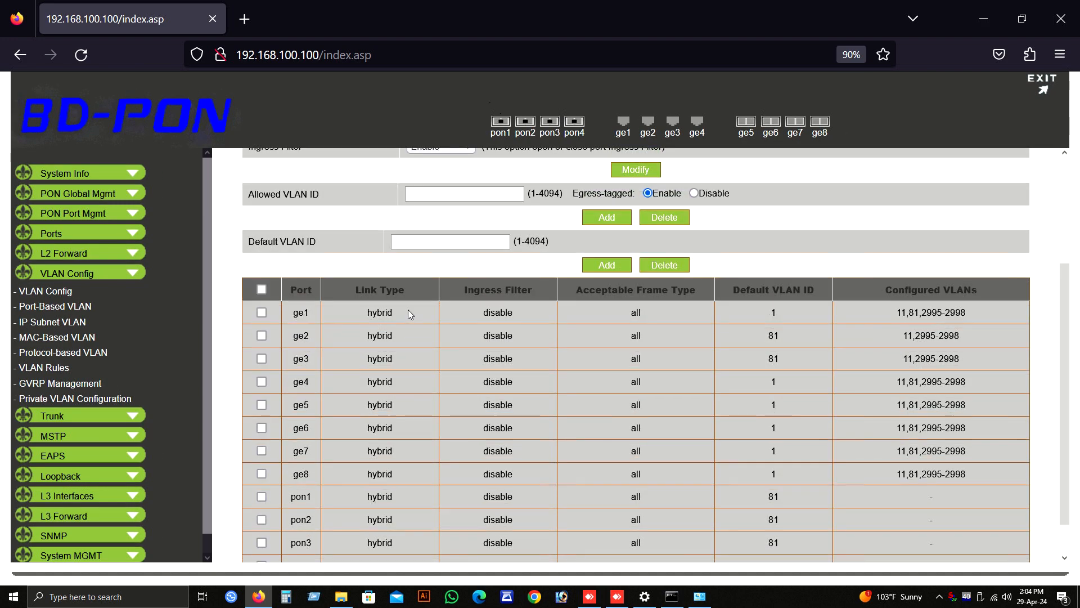
{"action": "scroll", "coordinate": [408, 310], "scroll_direction": "up", "scroll_amount": 3}
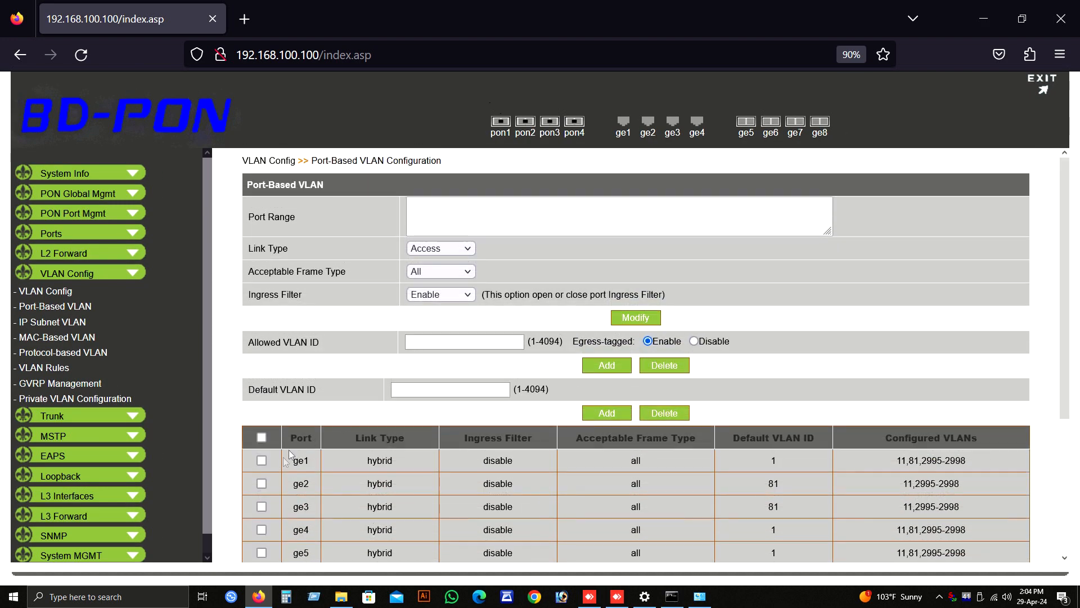
{"action": "left_click", "coordinate": [262, 461]}
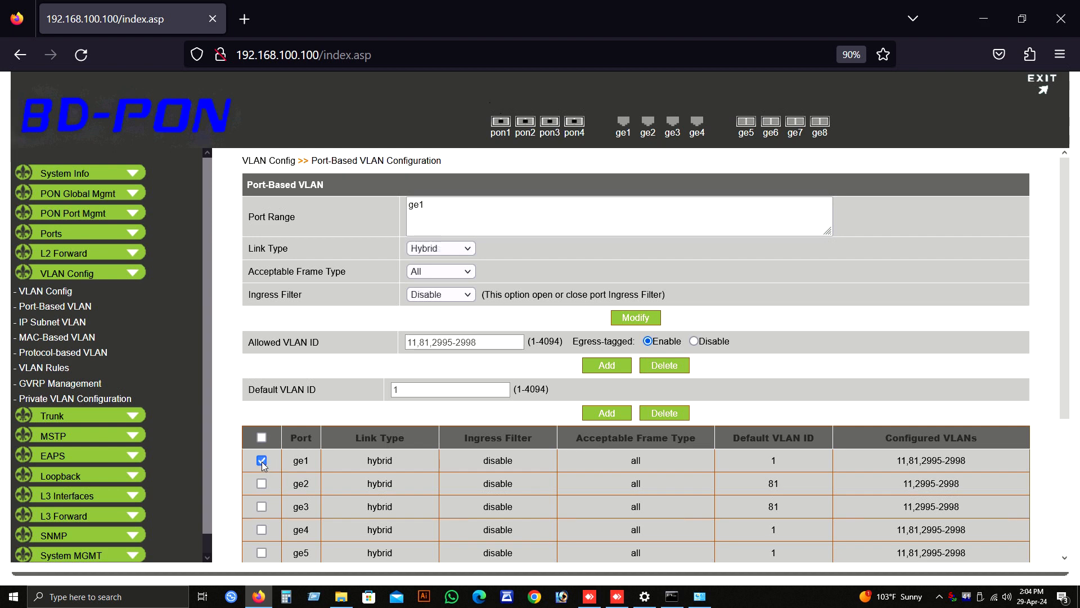
{"action": "left_click", "coordinate": [443, 247]}
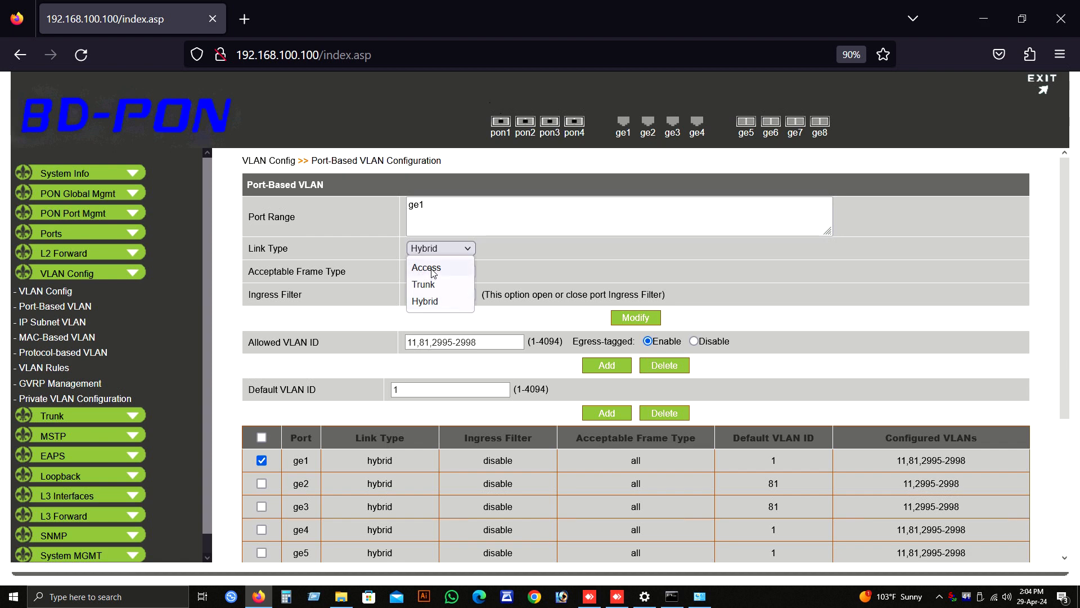
{"action": "left_click", "coordinate": [434, 269]}
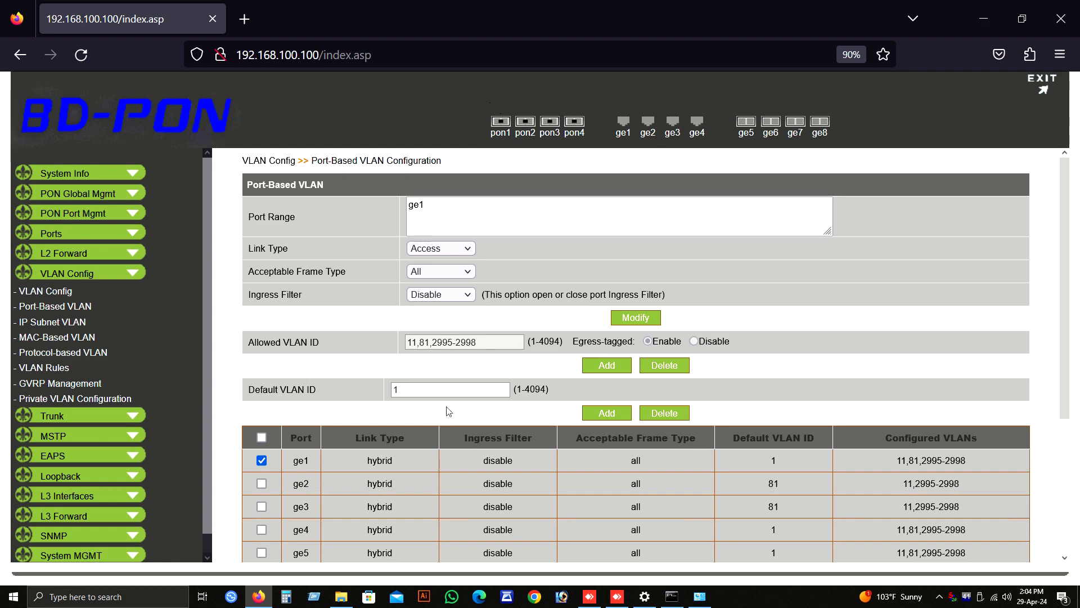
{"action": "left_click_drag", "start_coordinate": [479, 342], "coordinate": [195, 326]}
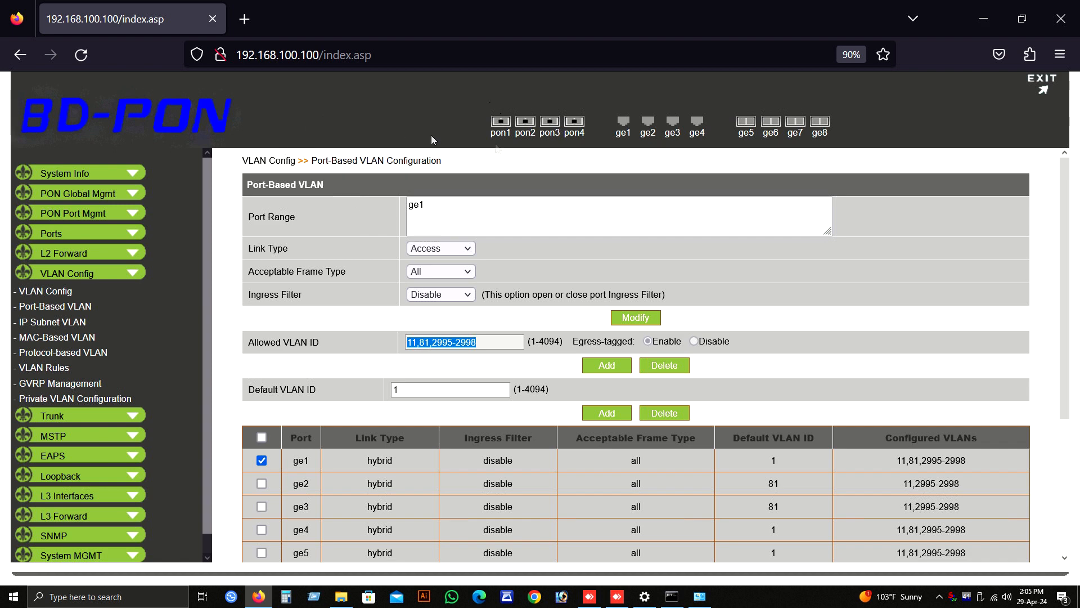
{"action": "left_click", "coordinate": [640, 318]}
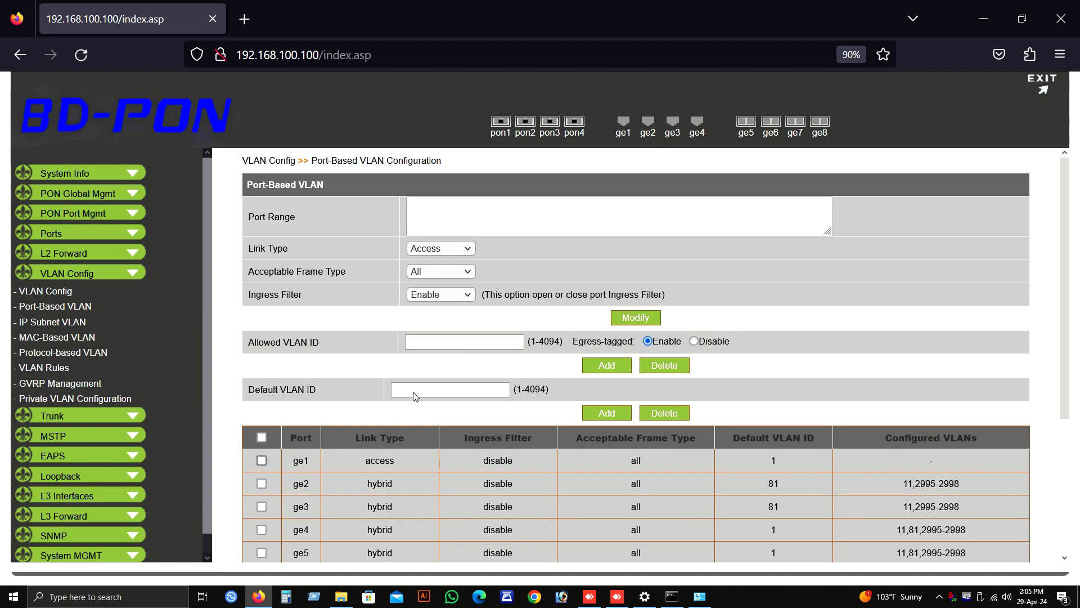
Step: Add 3101 as the default VLAN ID of port ge1
{"action": "key", "text": "Tab"}
{"action": "type", "text": "3101"}
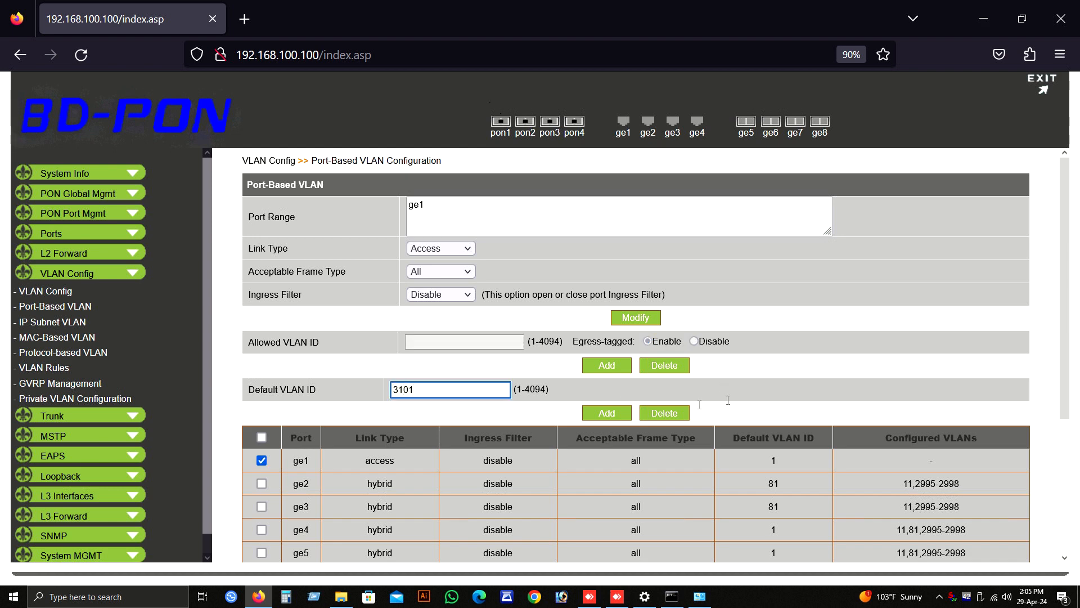
{"action": "left_click", "coordinate": [606, 416]}
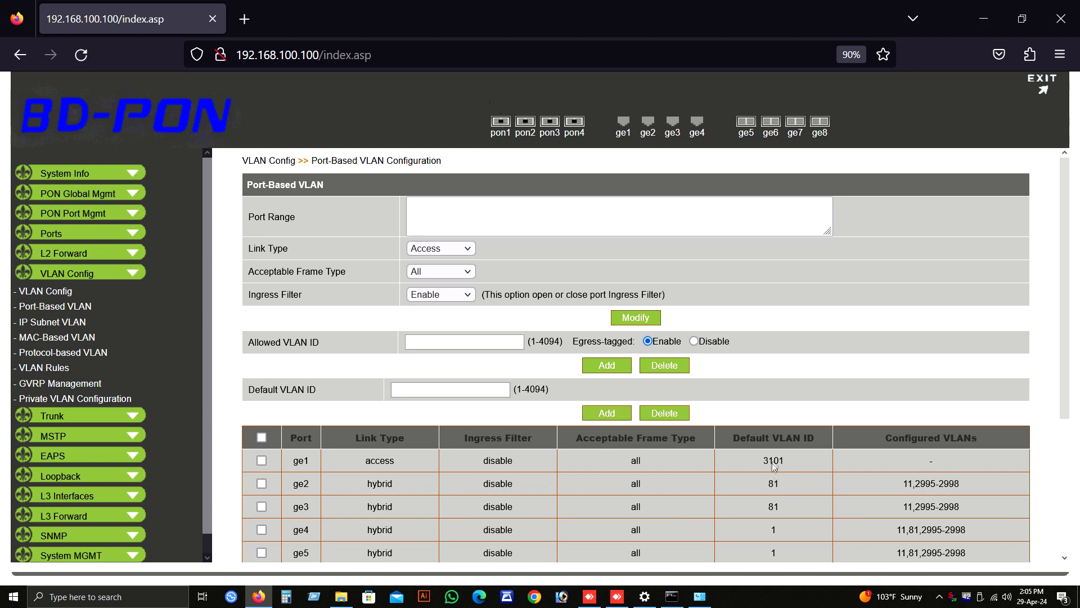
Step: Change the link type of port ge2 to Access and apply the modification
{"action": "left_click", "coordinate": [261, 484]}
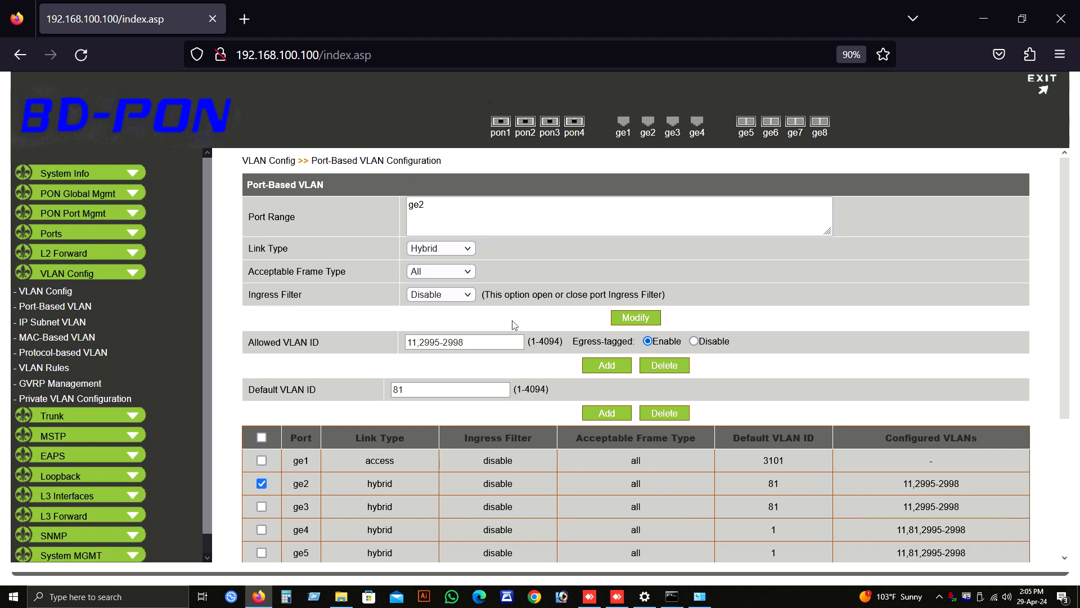
{"action": "left_click", "coordinate": [459, 271]}
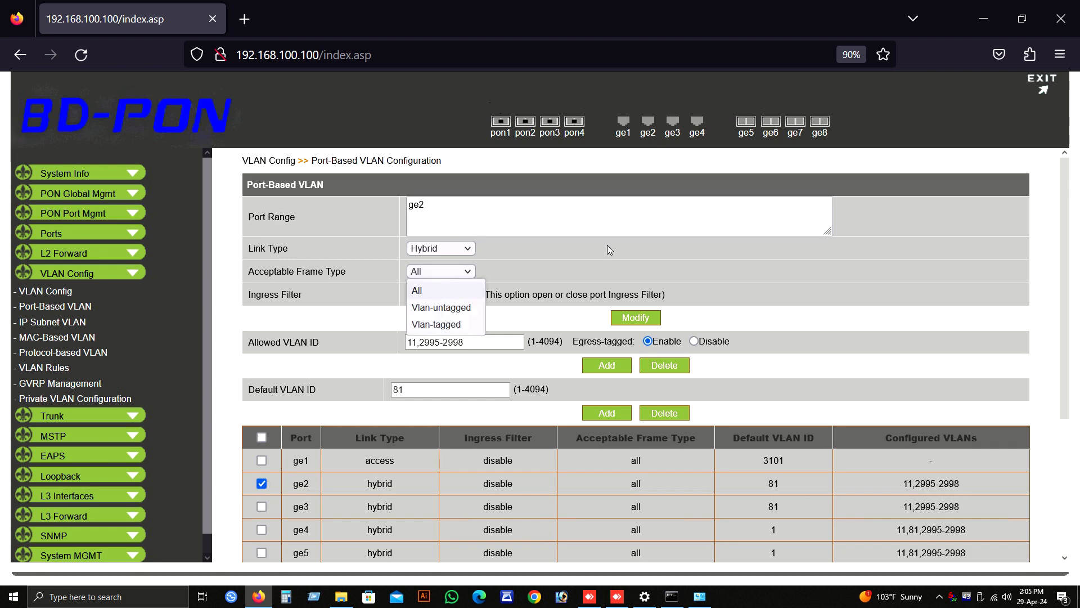
{"action": "left_click", "coordinate": [443, 248]}
{"action": "left_click", "coordinate": [436, 251]}
{"action": "left_click", "coordinate": [432, 268]}
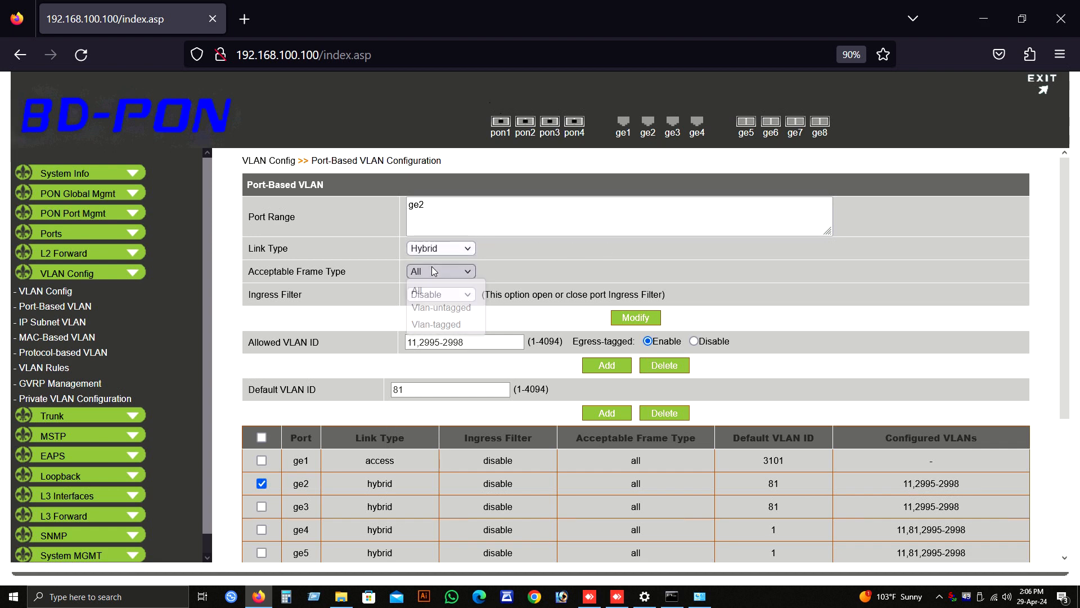
{"action": "left_click", "coordinate": [468, 247]}
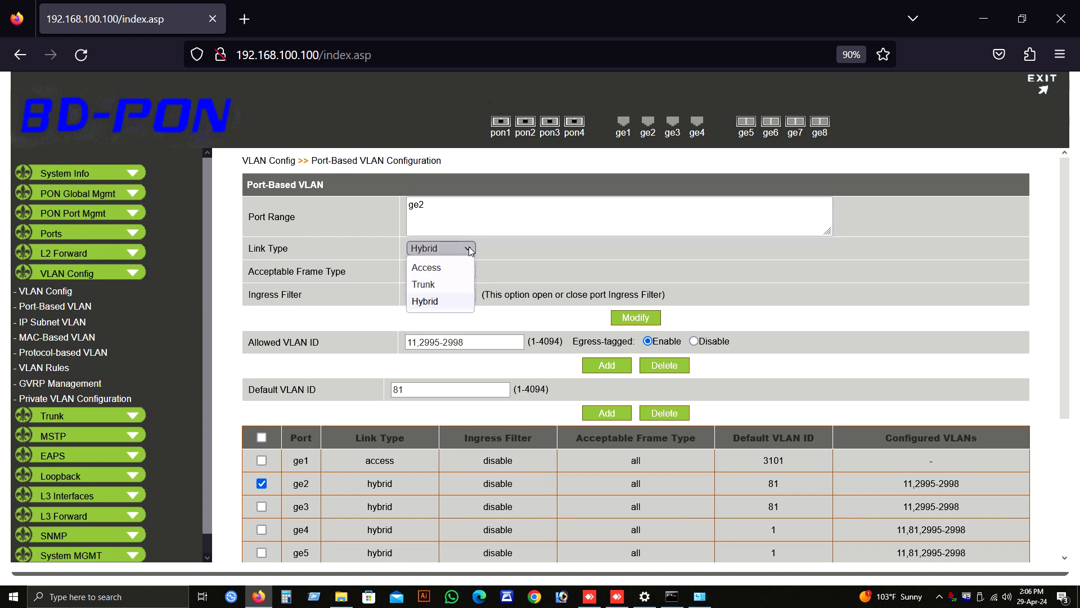
{"action": "left_click", "coordinate": [435, 269]}
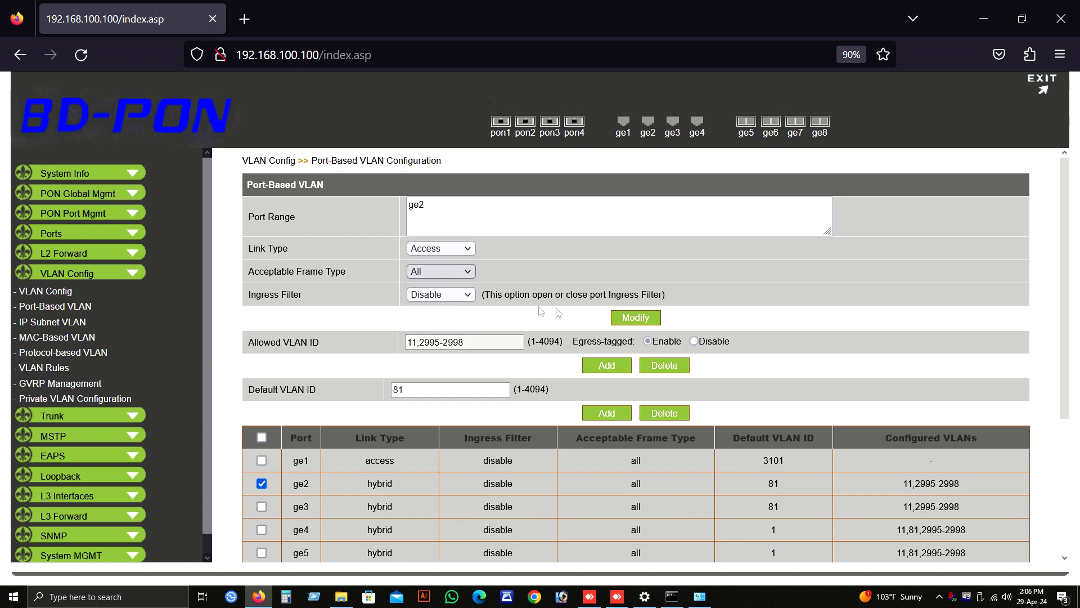
{"action": "left_click", "coordinate": [632, 319]}
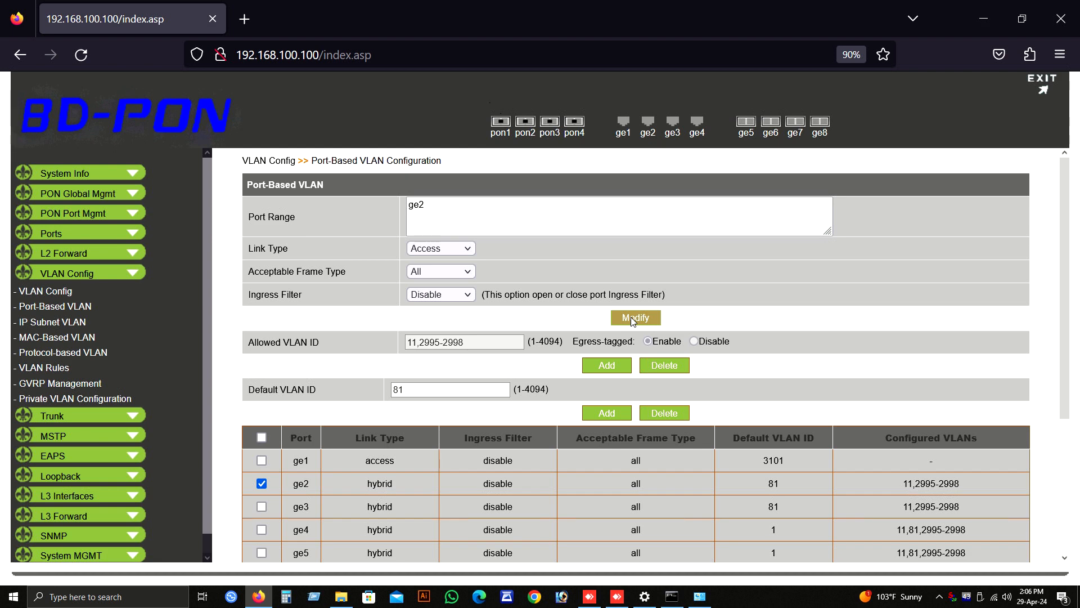
Step: Add 3101 as the default VLAN ID of port ge2
{"action": "left_click", "coordinate": [262, 484]}
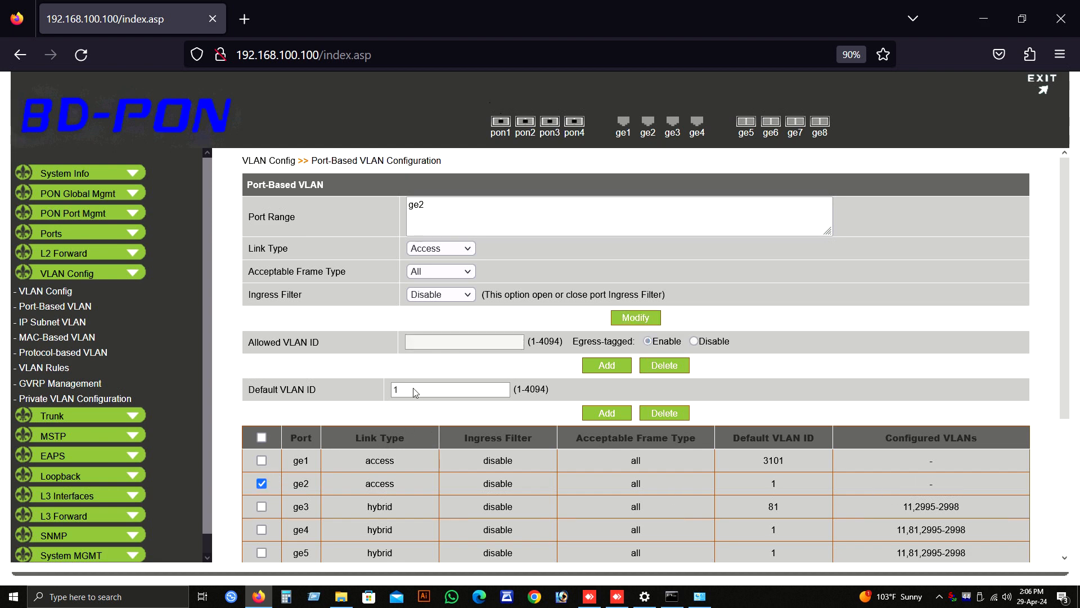
{"action": "key", "text": "Tab"}
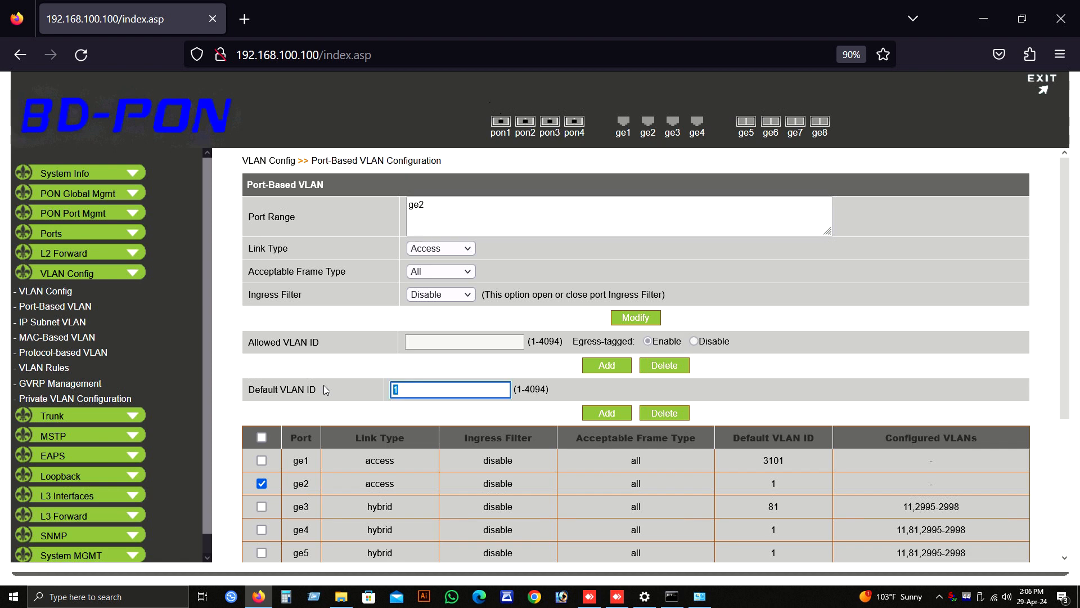
{"action": "key", "text": "BackSpace"}
{"action": "type", "text": "3101"}
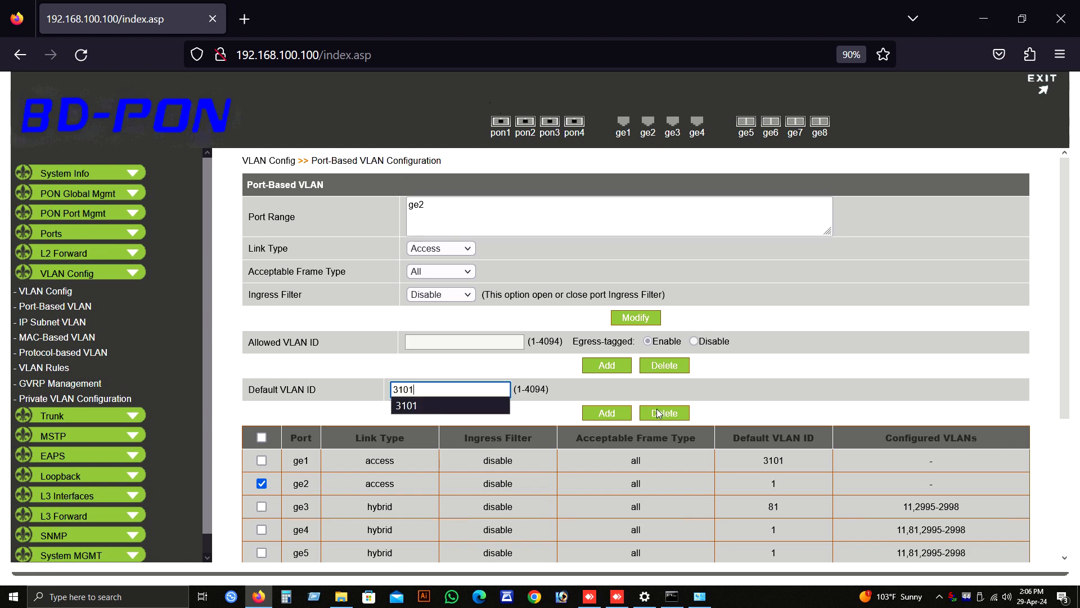
{"action": "left_click", "coordinate": [606, 415]}
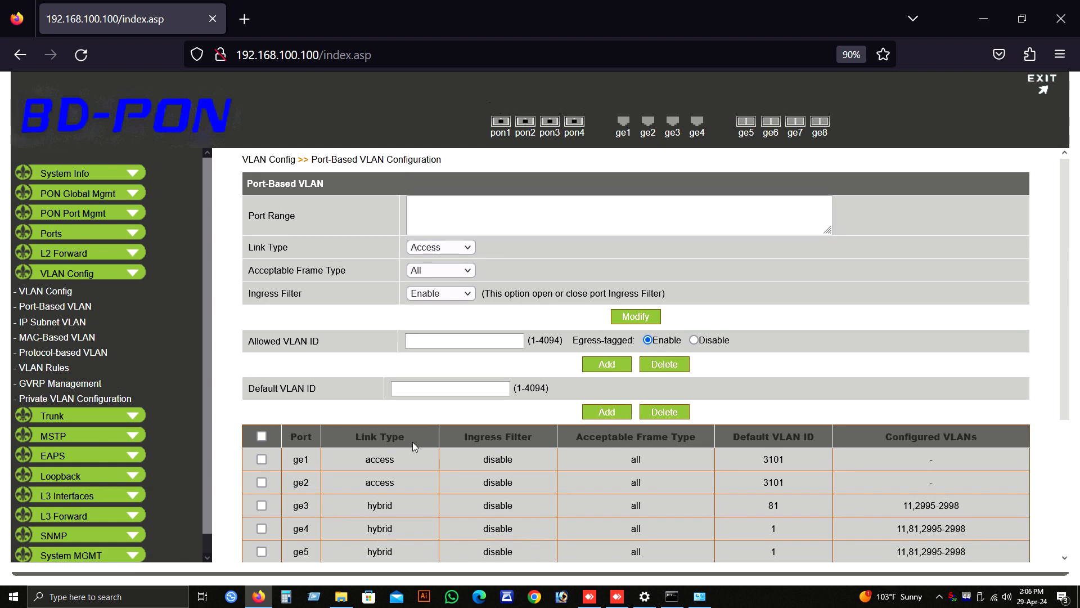
Step: Change the link type of port pon1 to Access and apply the modification
{"action": "scroll", "coordinate": [413, 441], "scroll_direction": "down", "scroll_amount": 3}
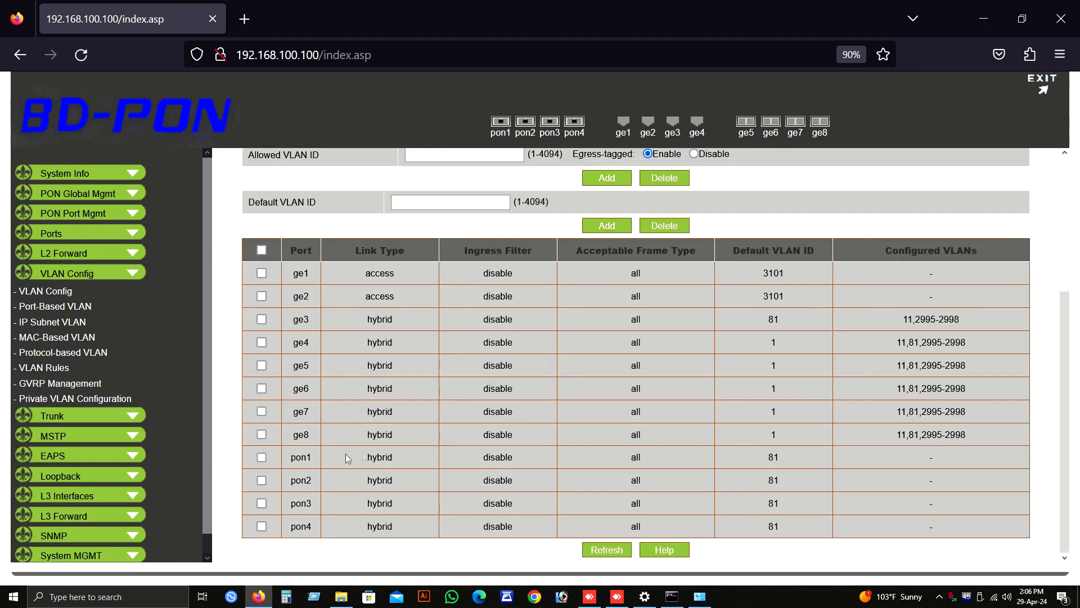
{"action": "left_click", "coordinate": [262, 457]}
{"action": "scroll", "coordinate": [444, 431], "scroll_direction": "up", "scroll_amount": 3}
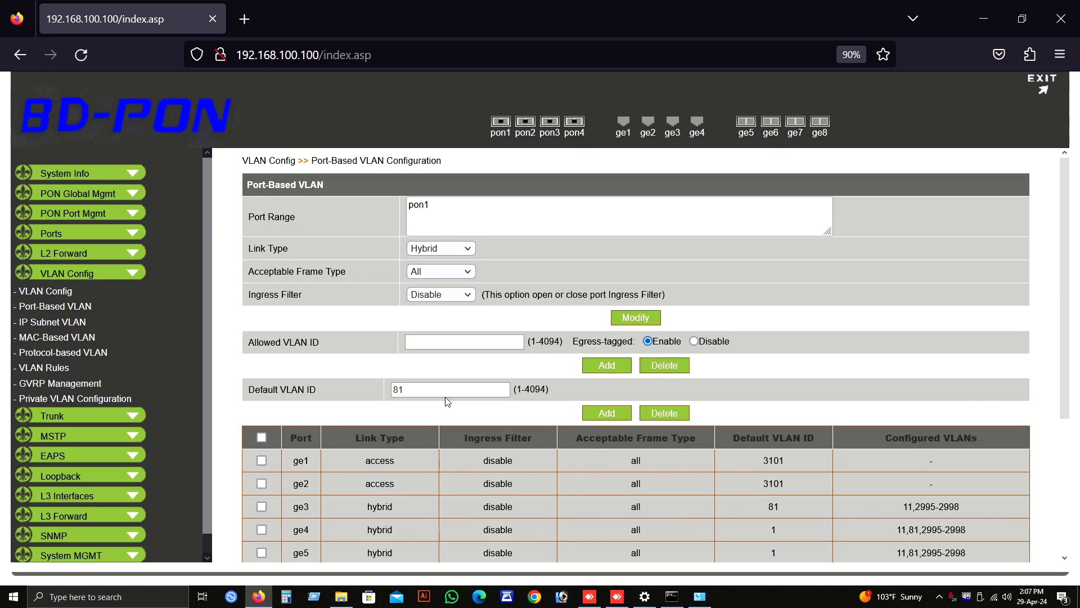
{"action": "left_click", "coordinate": [471, 251]}
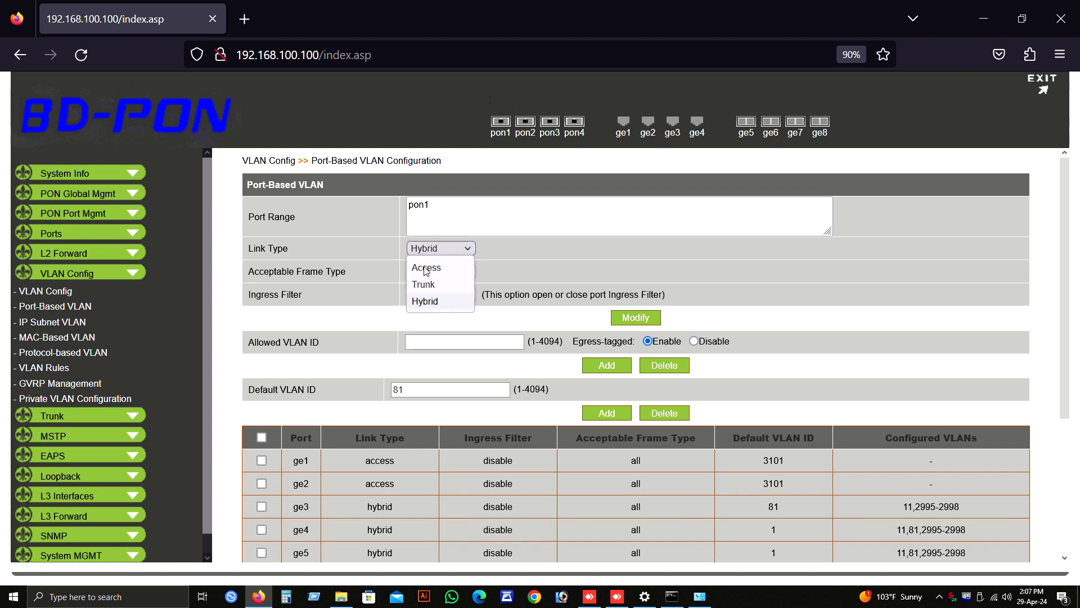
{"action": "left_click", "coordinate": [426, 269]}
{"action": "left_click", "coordinate": [633, 318]}
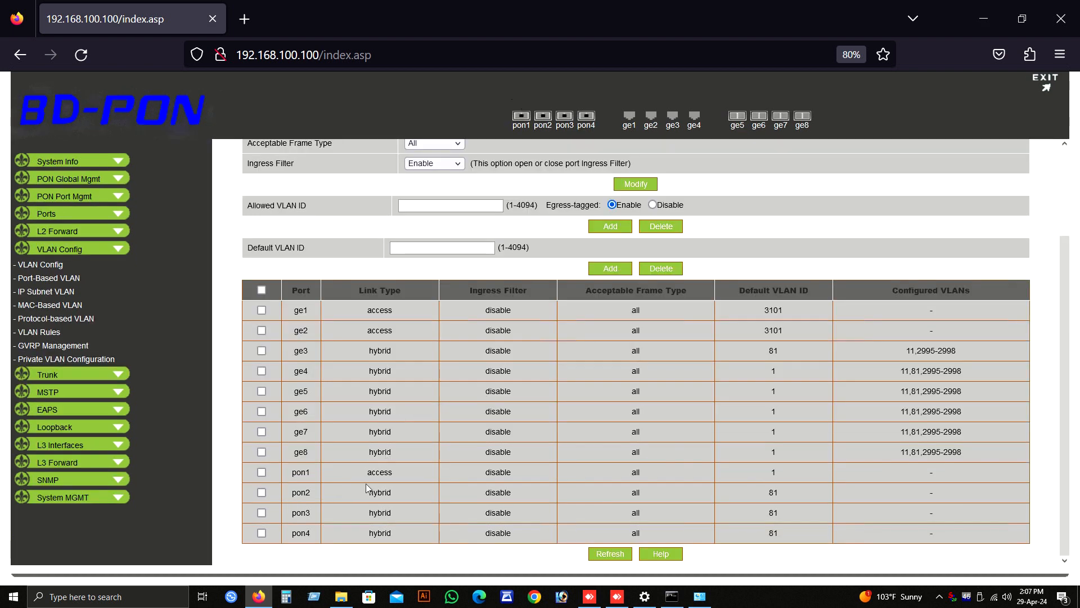
Step: Add 3101 as the default VLAN ID of port pon1
{"action": "left_click", "coordinate": [261, 472]}
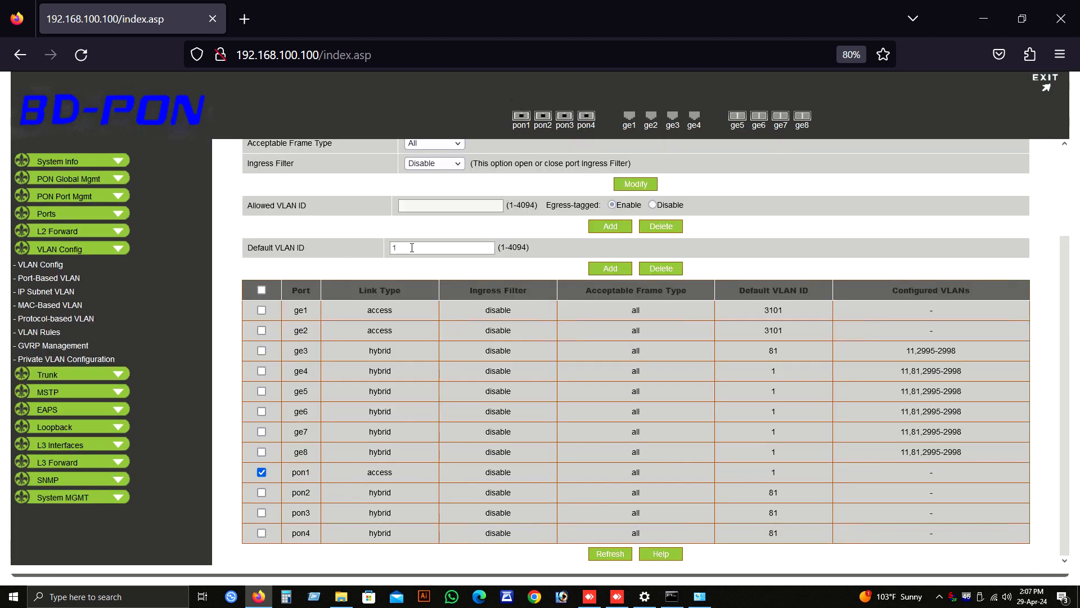
{"action": "left_click_drag", "start_coordinate": [414, 248], "coordinate": [281, 248]}
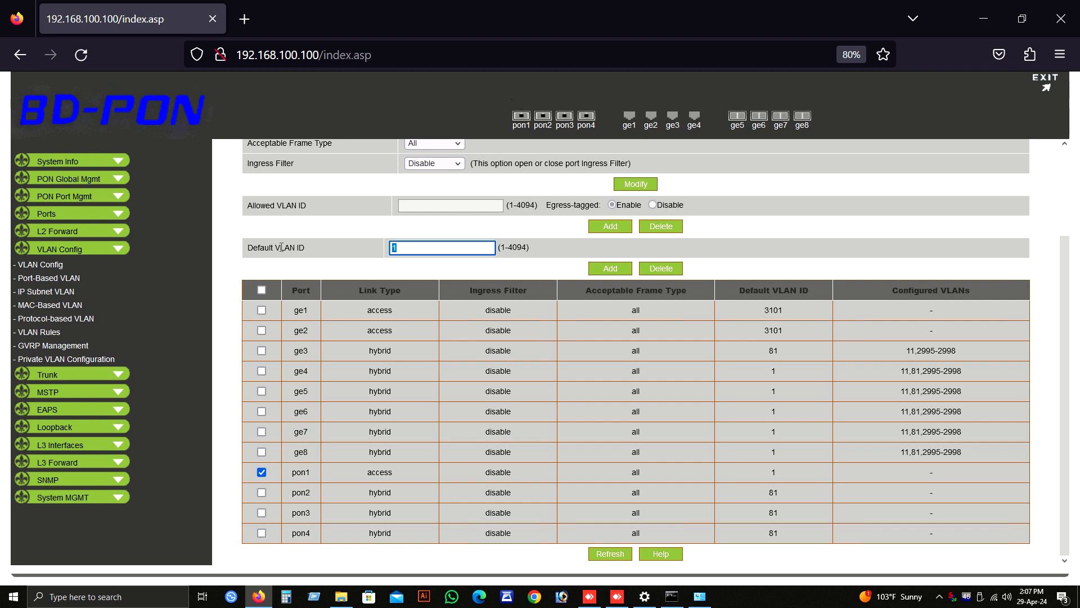
{"action": "type", "text": "3101"}
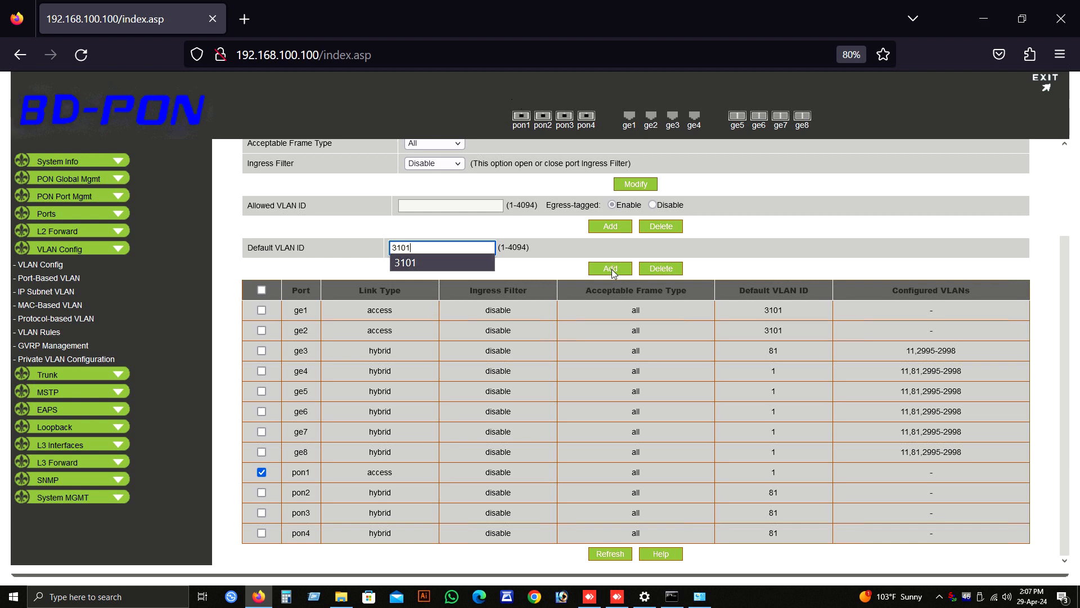
{"action": "left_click", "coordinate": [612, 271]}
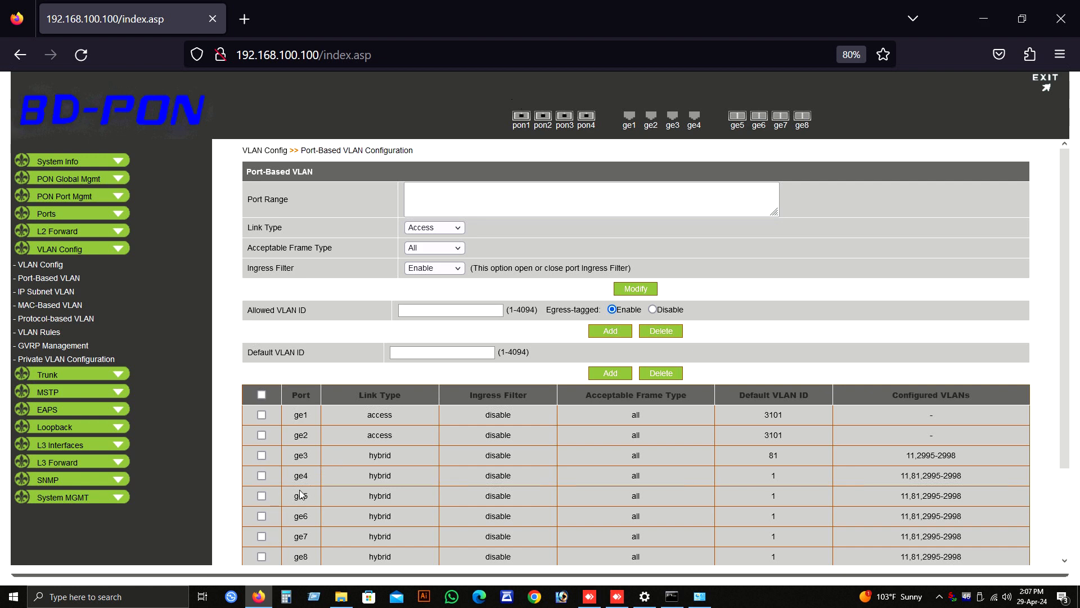
Step: Change the link type of port pon2 to Access and apply the modification
{"action": "scroll", "coordinate": [301, 494], "scroll_direction": "down", "scroll_amount": 2}
{"action": "left_click", "coordinate": [262, 494]}
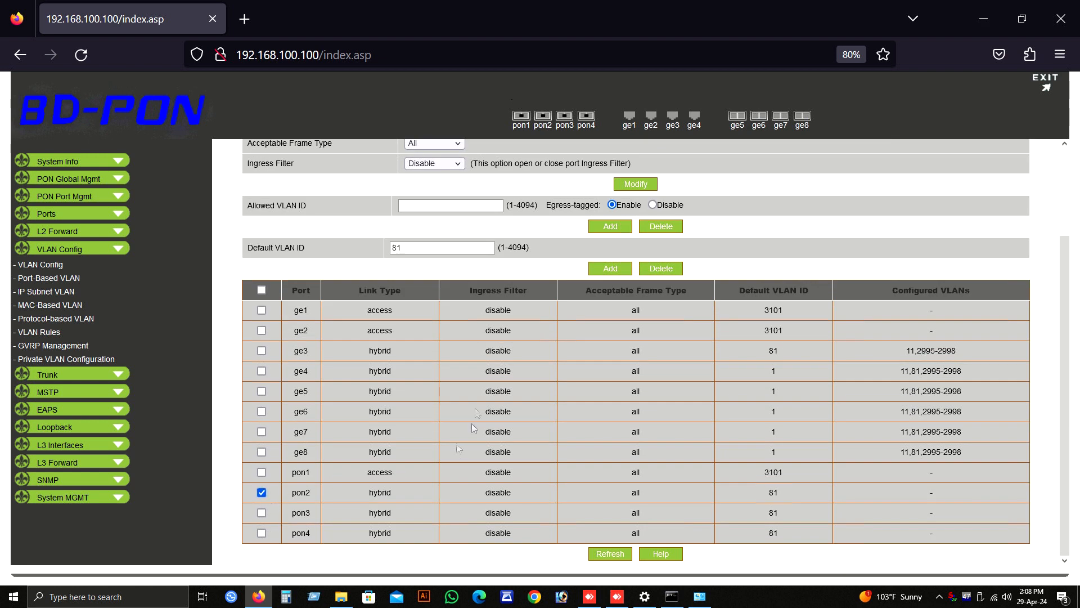
{"action": "scroll", "coordinate": [449, 392], "scroll_direction": "up", "scroll_amount": 1}
{"action": "left_click", "coordinate": [435, 227]}
{"action": "left_click", "coordinate": [427, 239]}
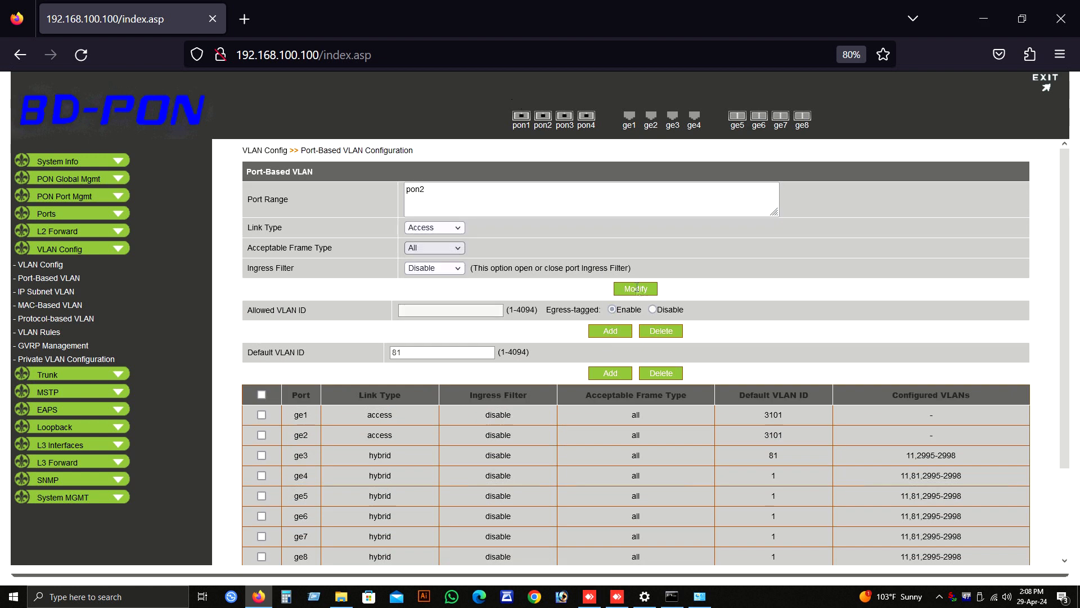
{"action": "left_click", "coordinate": [636, 290]}
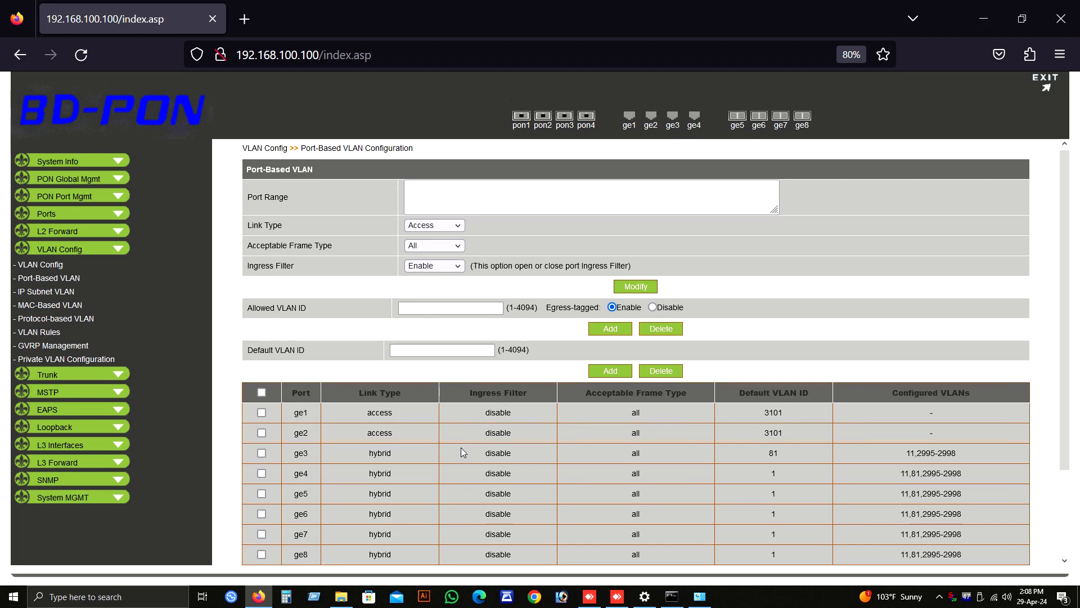
Step: Add 3101 as the default VLAN ID of port pon2
{"action": "scroll", "coordinate": [462, 448], "scroll_direction": "down", "scroll_amount": 3}
{"action": "left_click", "coordinate": [261, 492]}
{"action": "left_click", "coordinate": [413, 250]}
{"action": "key", "text": "BackSpace"}
{"action": "type", "text": "3101"}
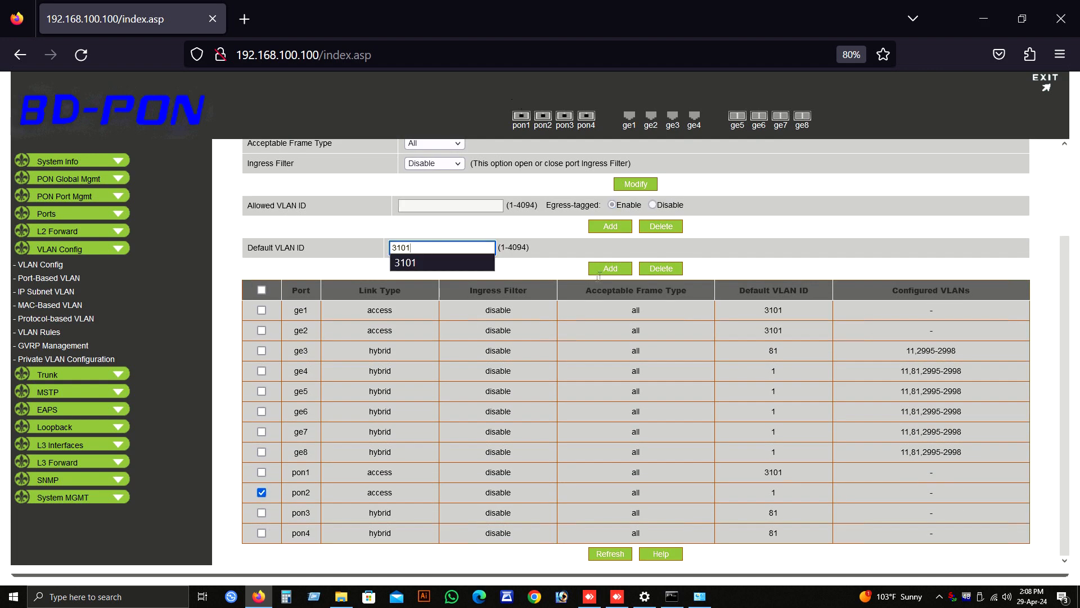
{"action": "left_click", "coordinate": [612, 269]}
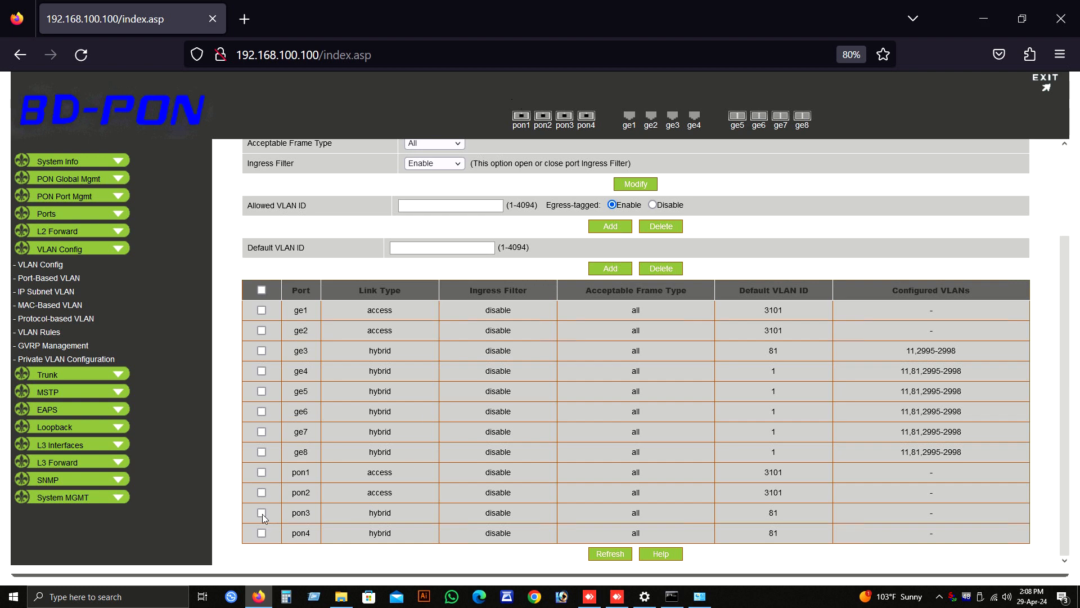
Step: Change the link type of port pon3 to Access and apply the modification
{"action": "left_click", "coordinate": [261, 509]}
{"action": "scroll", "coordinate": [453, 331], "scroll_direction": "up", "scroll_amount": 1}
{"action": "left_click", "coordinate": [435, 207]}
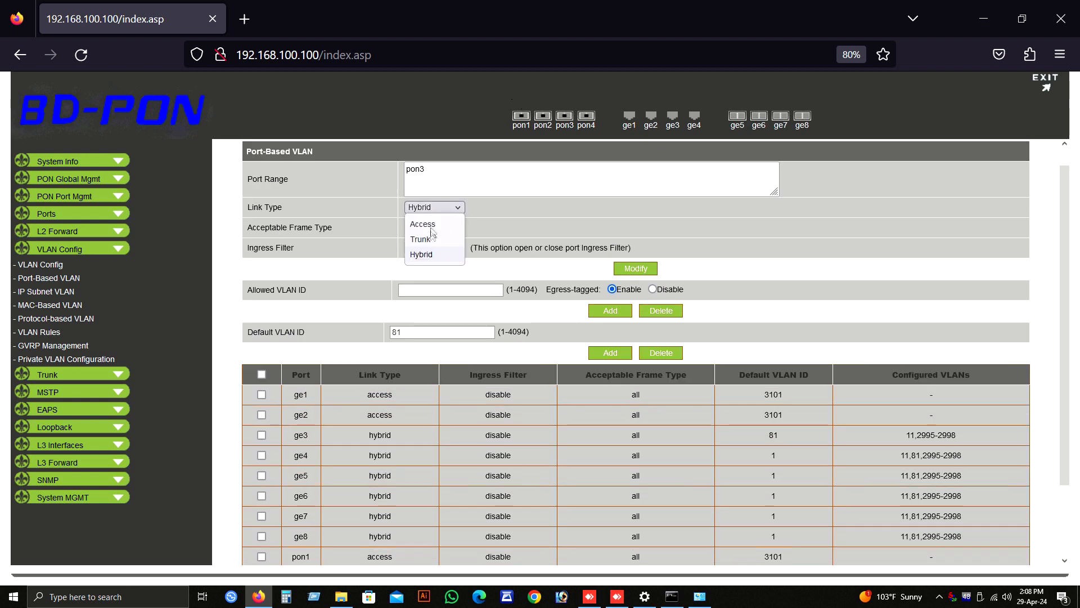
{"action": "left_click", "coordinate": [421, 222]}
{"action": "left_click", "coordinate": [638, 270]}
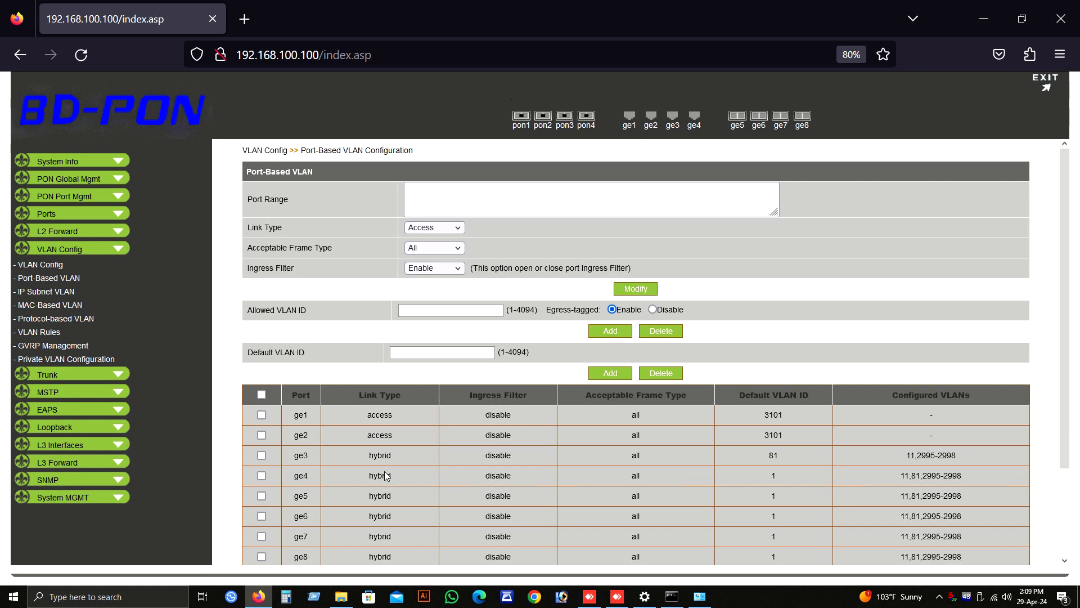
Step: Add 3101 as the default VLAN ID of port pon3
{"action": "scroll", "coordinate": [386, 476], "scroll_direction": "down", "scroll_amount": 3}
{"action": "left_click", "coordinate": [262, 512]}
{"action": "left_click", "coordinate": [428, 248]}
{"action": "type", "text": "101"}
{"action": "left_click", "coordinate": [610, 268]}
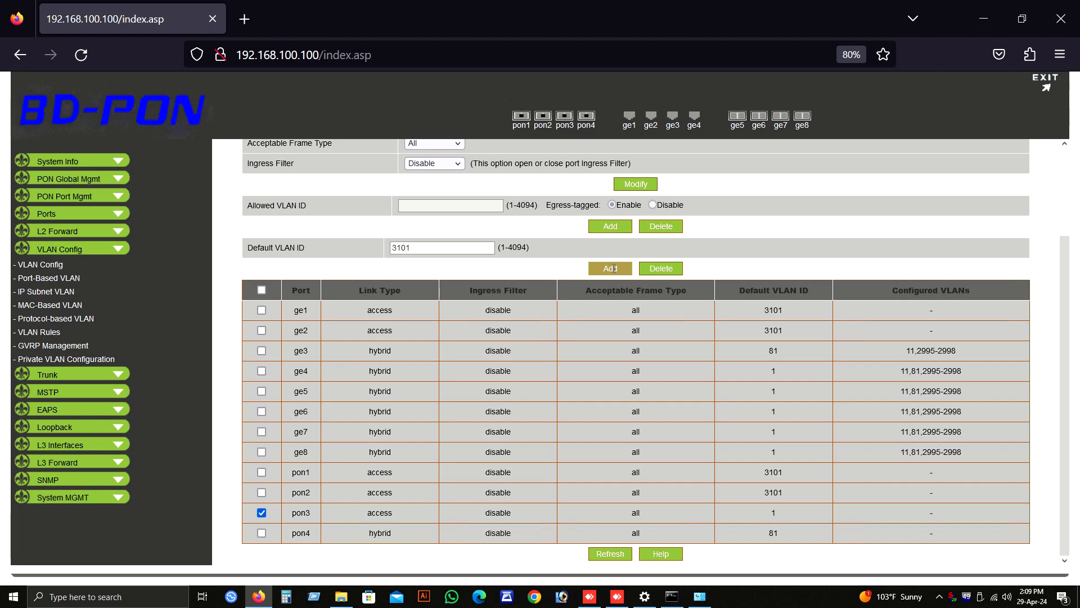
Step: Change the link type of port pon4 to Access and apply the modification
{"action": "scroll", "coordinate": [404, 460], "scroll_direction": "down", "scroll_amount": 3}
{"action": "left_click", "coordinate": [264, 536]}
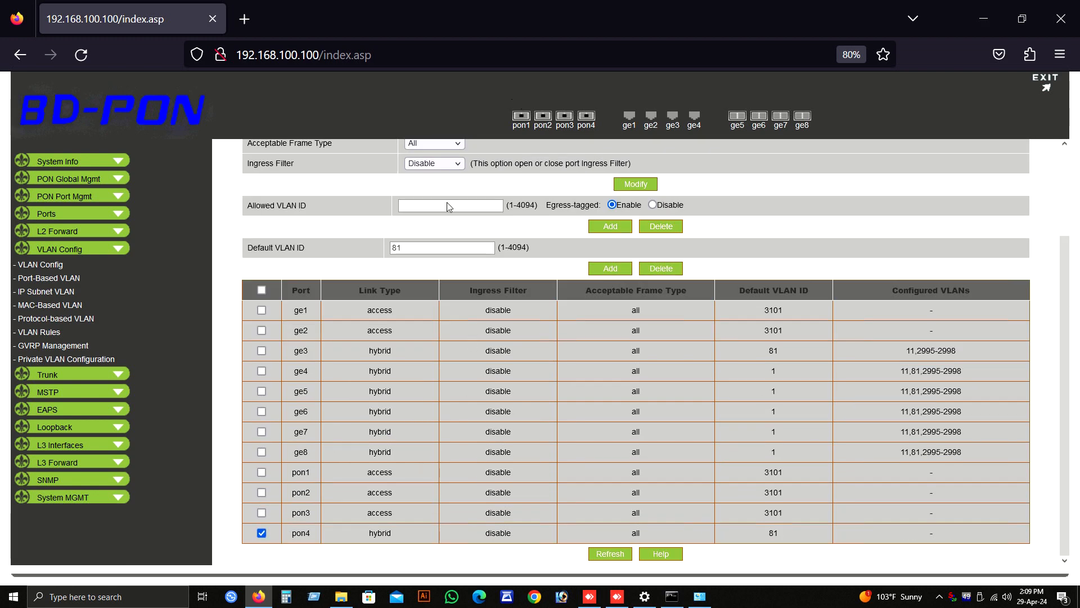
{"action": "scroll", "coordinate": [450, 208], "scroll_direction": "up", "scroll_amount": 3}
{"action": "left_click", "coordinate": [461, 228]}
{"action": "left_click", "coordinate": [428, 245]}
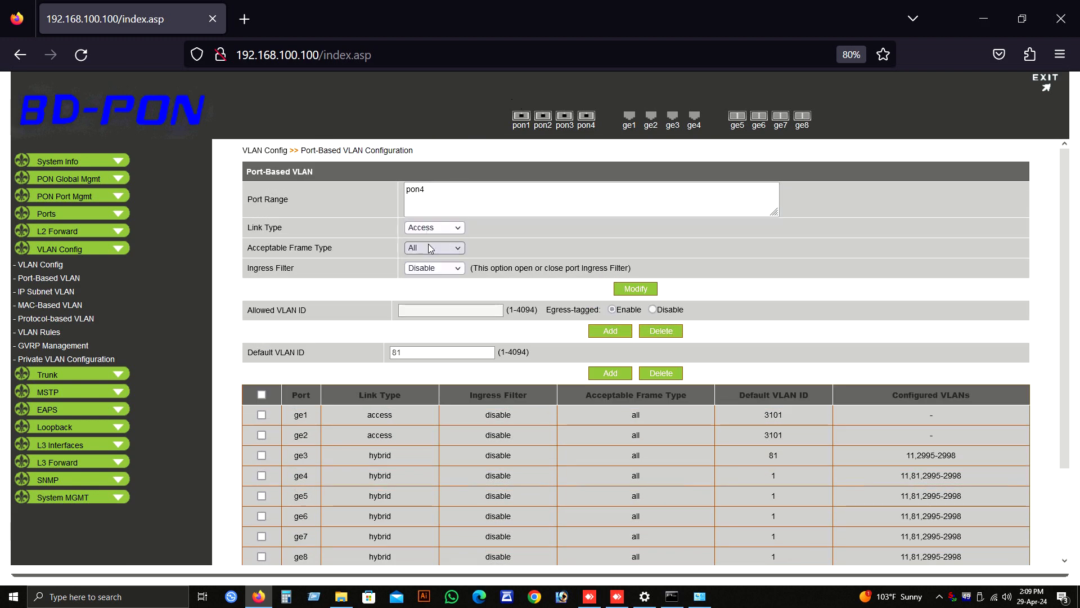
{"action": "left_click", "coordinate": [636, 289]}
Step: Add 3101 as the default VLAN ID of port pon4
{"action": "scroll", "coordinate": [450, 393], "scroll_direction": "down", "scroll_amount": 3}
{"action": "left_click", "coordinate": [262, 533]}
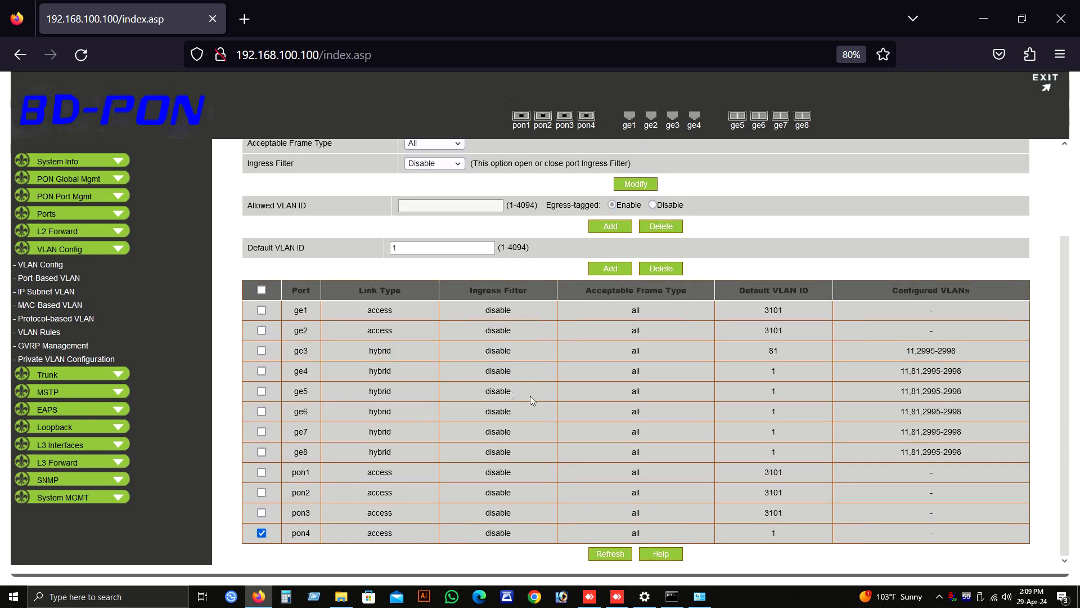
{"action": "double_click", "coordinate": [415, 248]}
{"action": "type", "text": "3101"}
{"action": "left_click", "coordinate": [611, 268]}
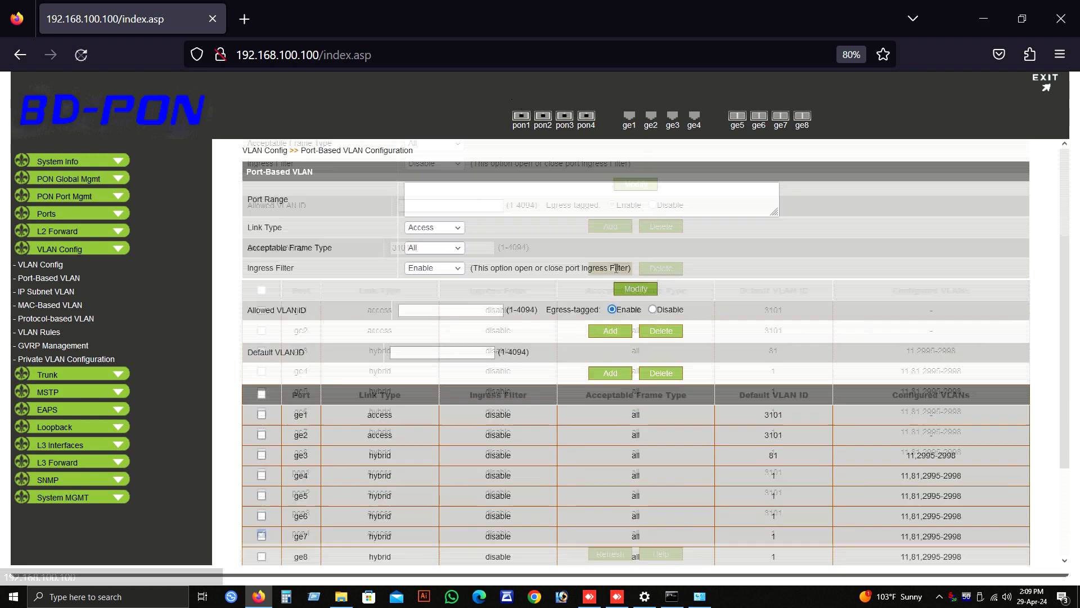
{"action": "scroll", "coordinate": [529, 374], "scroll_direction": "down", "scroll_amount": 3}
Step: Save the OLT's entire configuration through File Management in the system management settings and confirm the save
{"action": "left_click", "coordinate": [120, 497]}
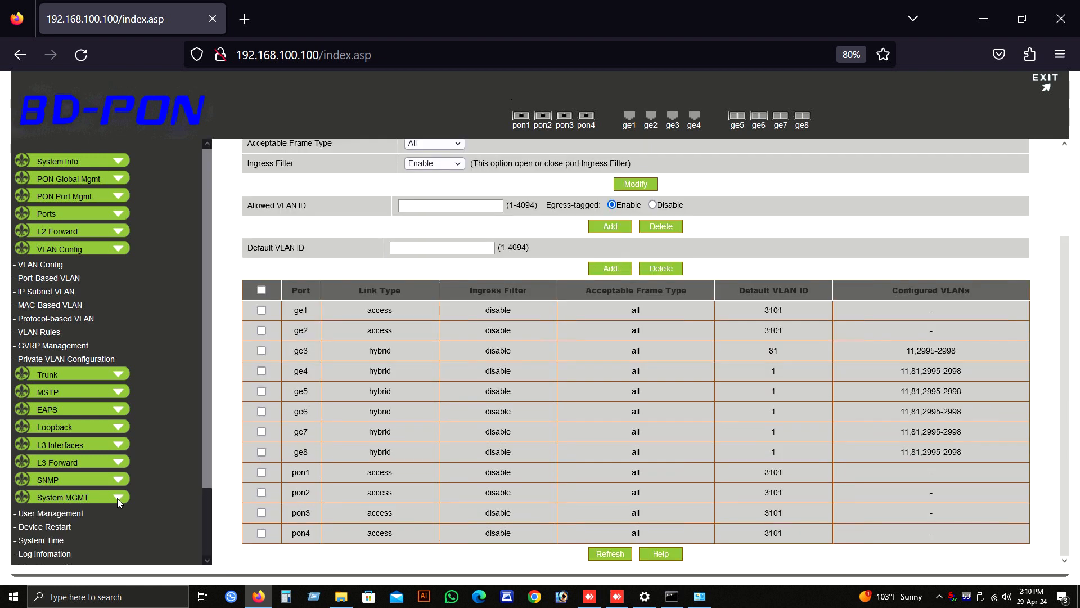
{"action": "left_click", "coordinate": [117, 498]}
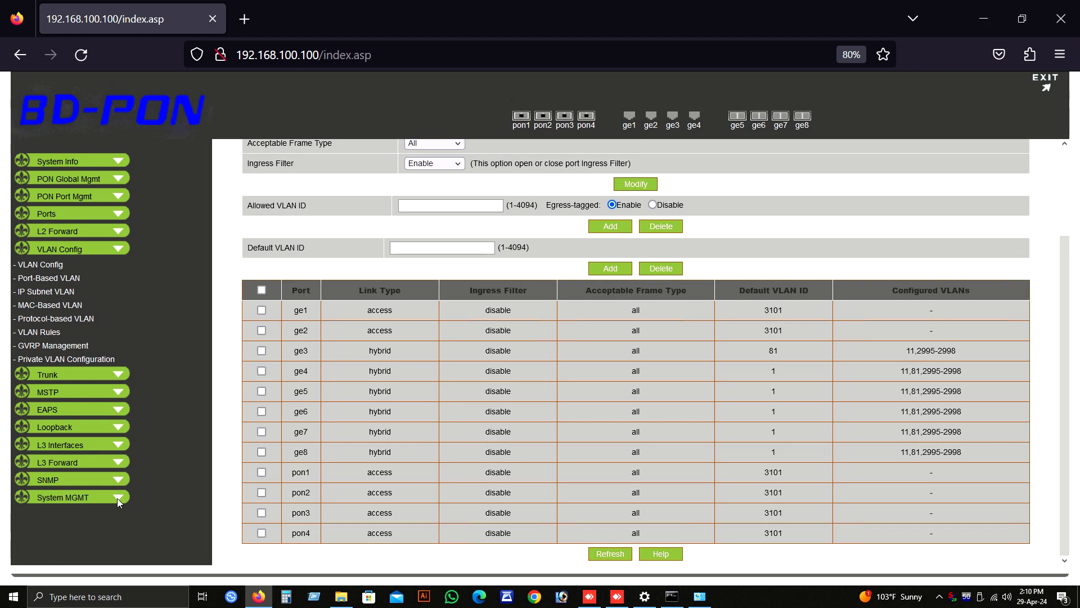
{"action": "left_click", "coordinate": [63, 497]}
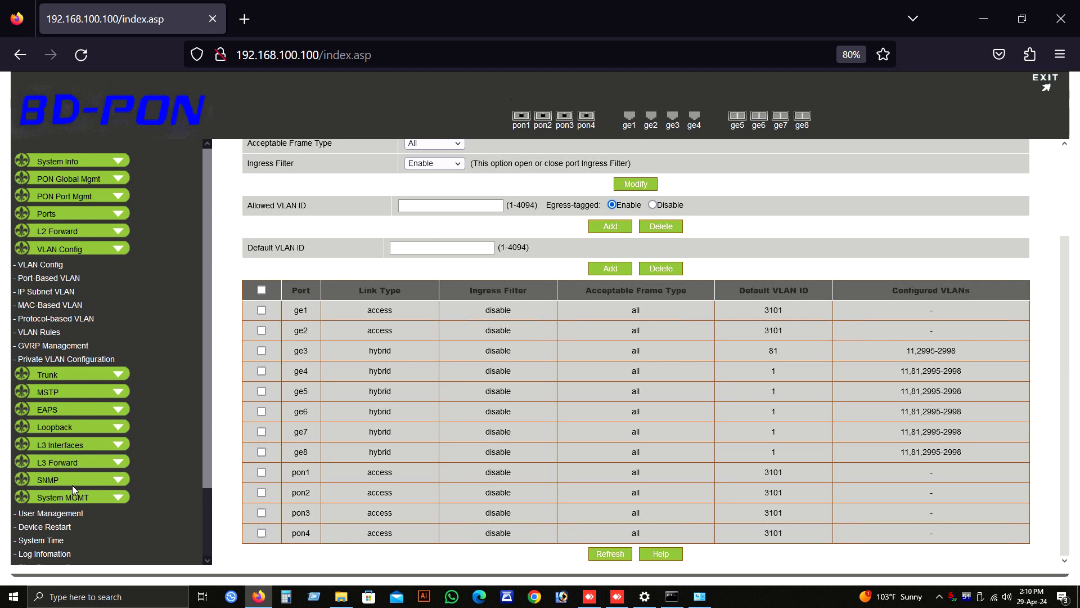
{"action": "scroll", "coordinate": [68, 549], "scroll_direction": "down", "scroll_amount": 2}
{"action": "scroll", "coordinate": [68, 548], "scroll_direction": "down", "scroll_amount": 2}
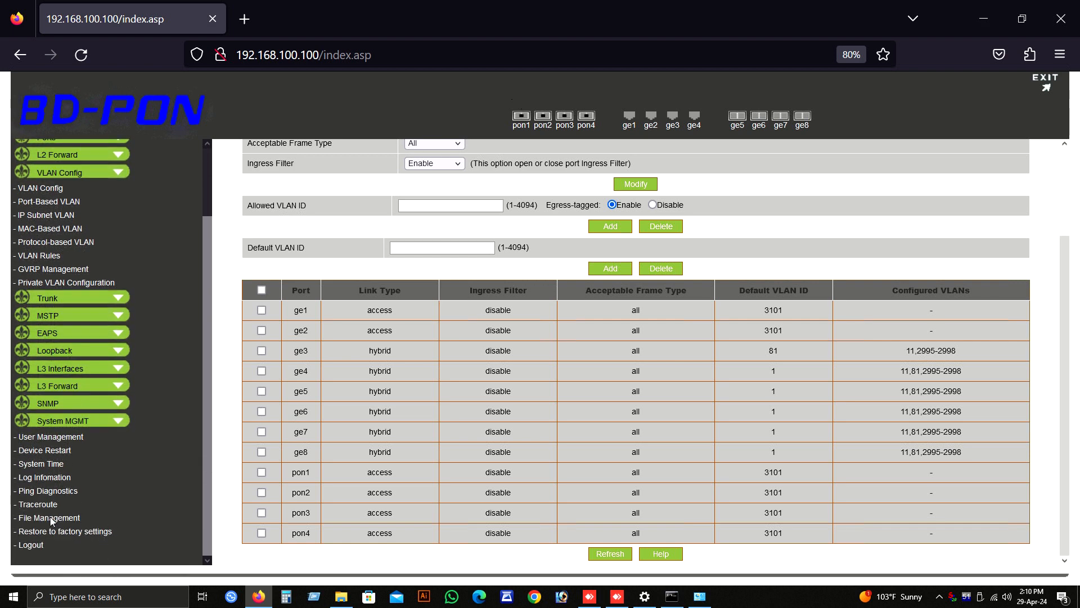
{"action": "left_click", "coordinate": [50, 521]}
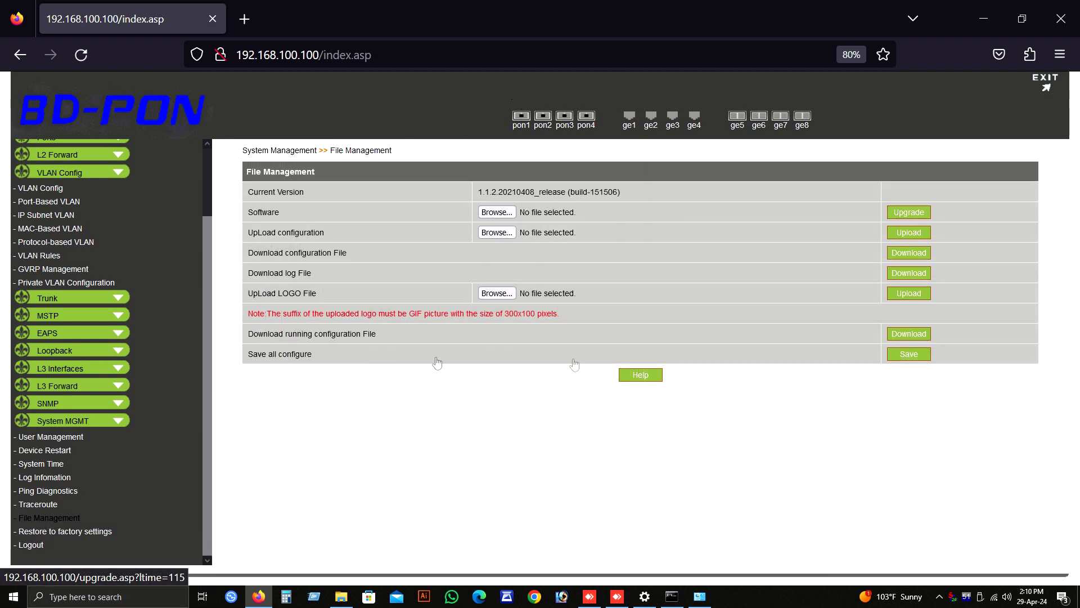
{"action": "left_click", "coordinate": [910, 355]}
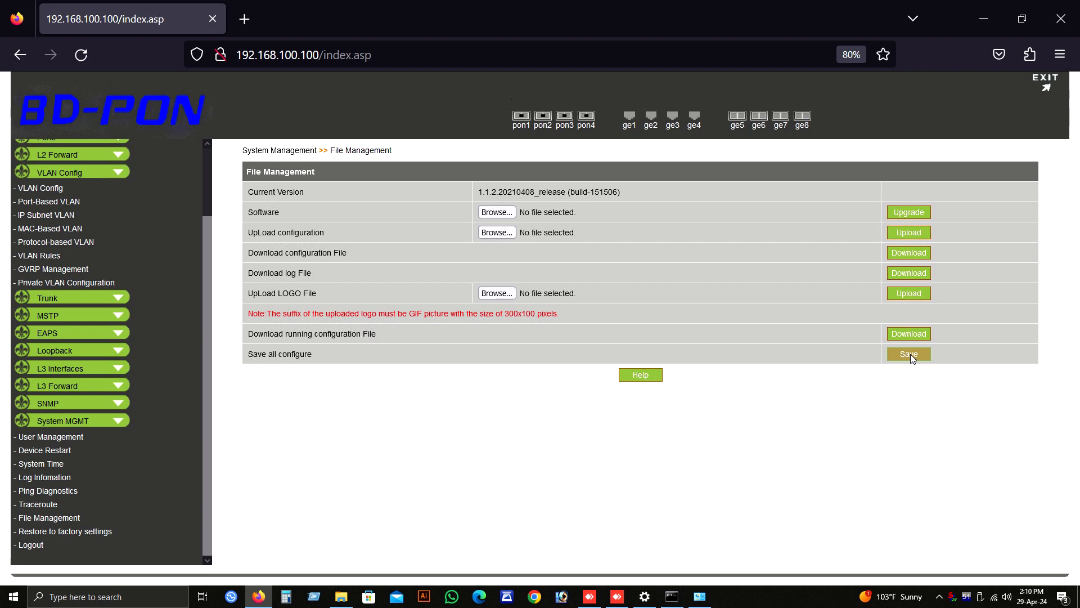
{"action": "left_click", "coordinate": [910, 354]}
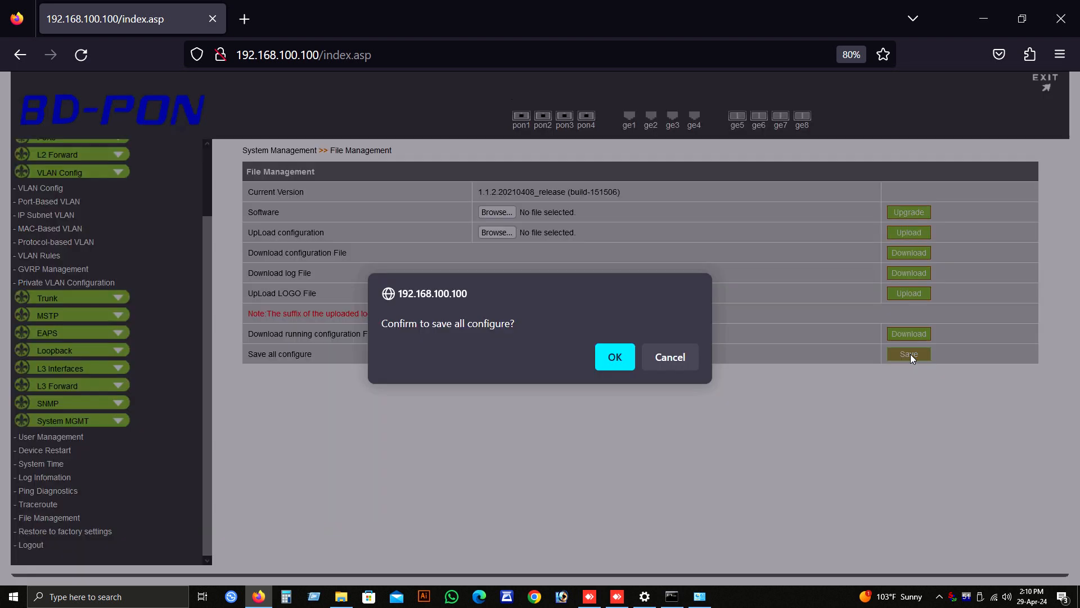
{"action": "left_click", "coordinate": [614, 357]}
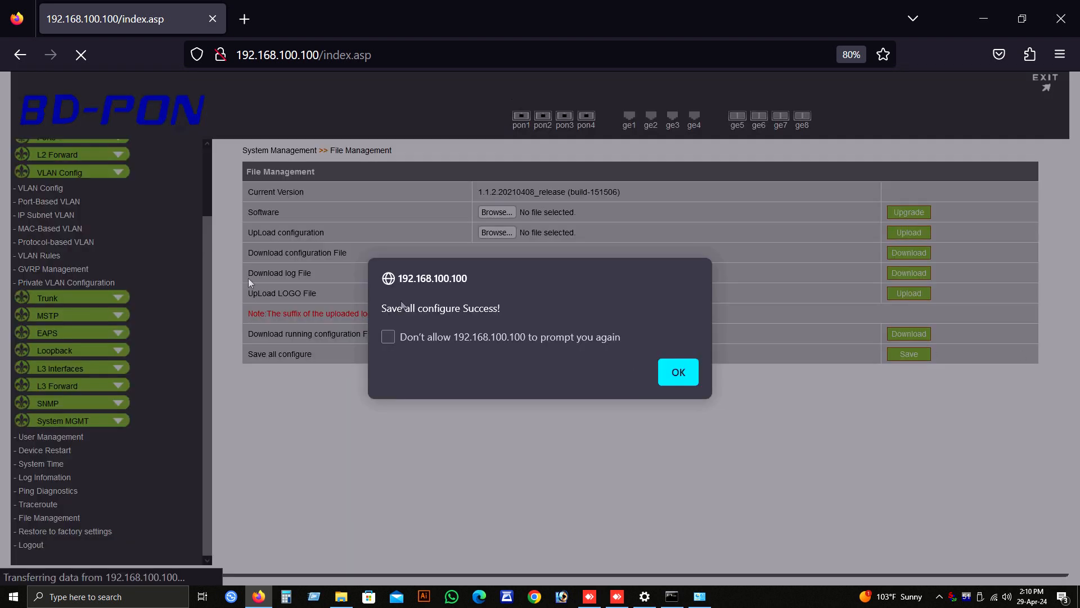
{"action": "left_click", "coordinate": [678, 372]}
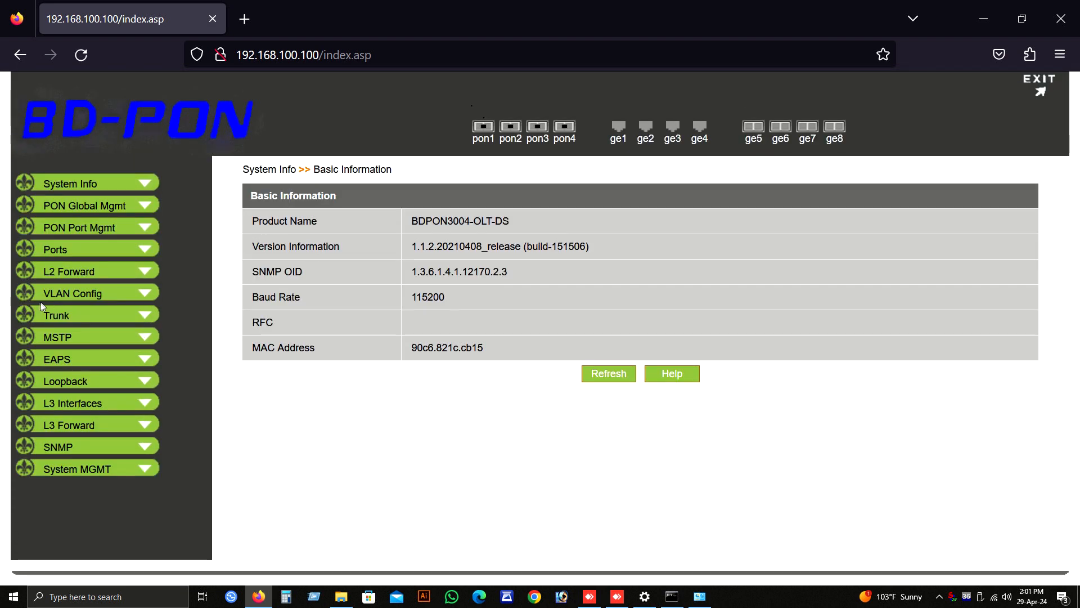
Step: Expand the OLT's VLAN configuration options
{"action": "left_click", "coordinate": [72, 293]}
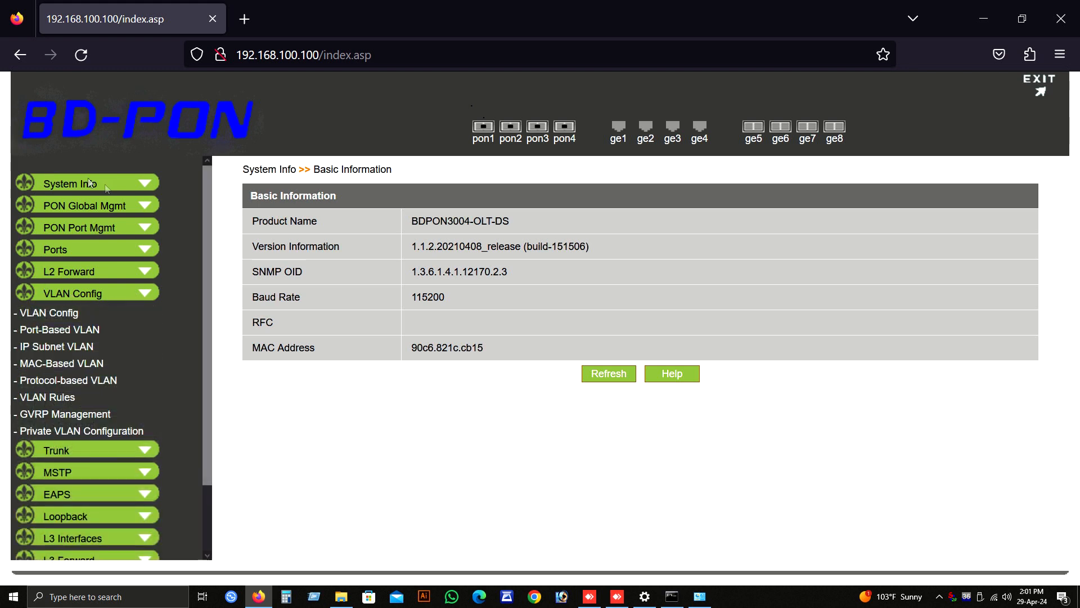